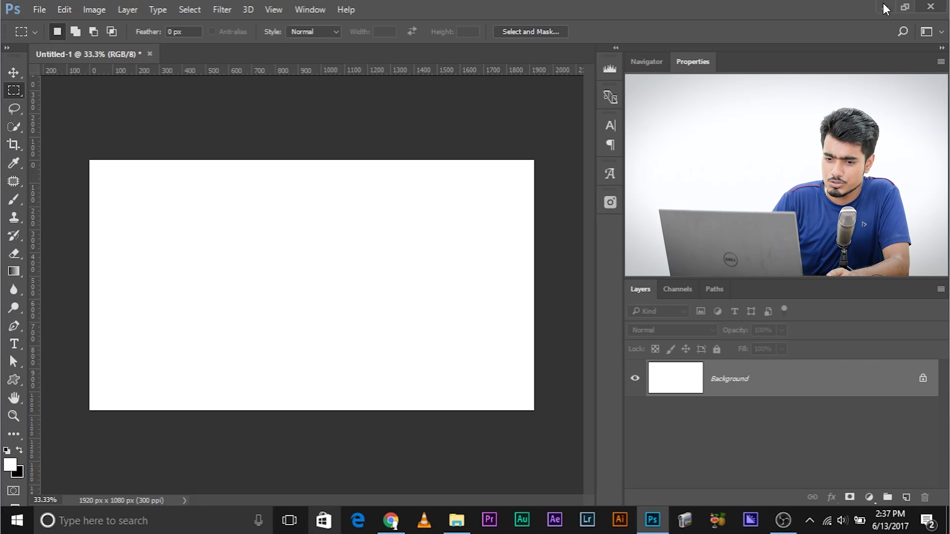
# Try out various red and purple shades in the foreground Color Picker
pyautogui.click(10, 465)
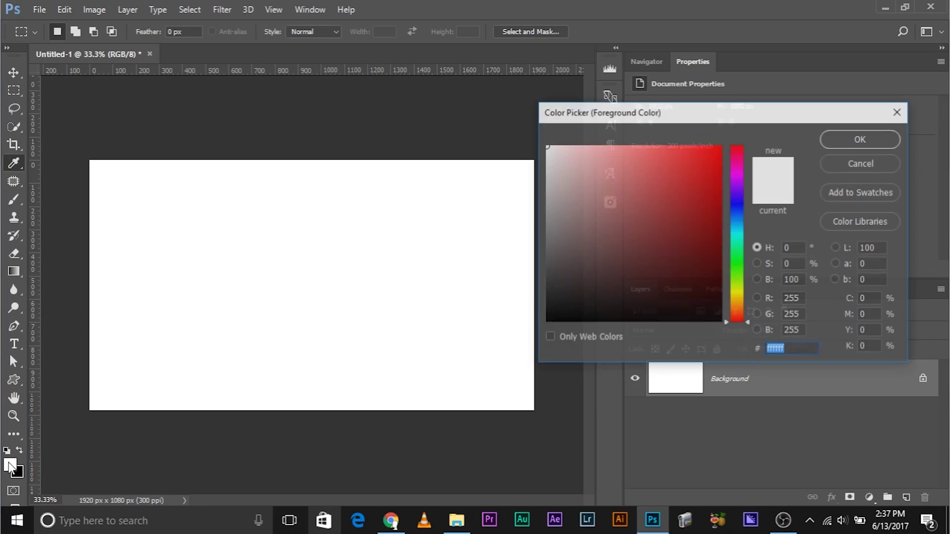
pyautogui.click(659, 182)
pyautogui.moveTo(701, 214); pyautogui.dragTo(701, 188)
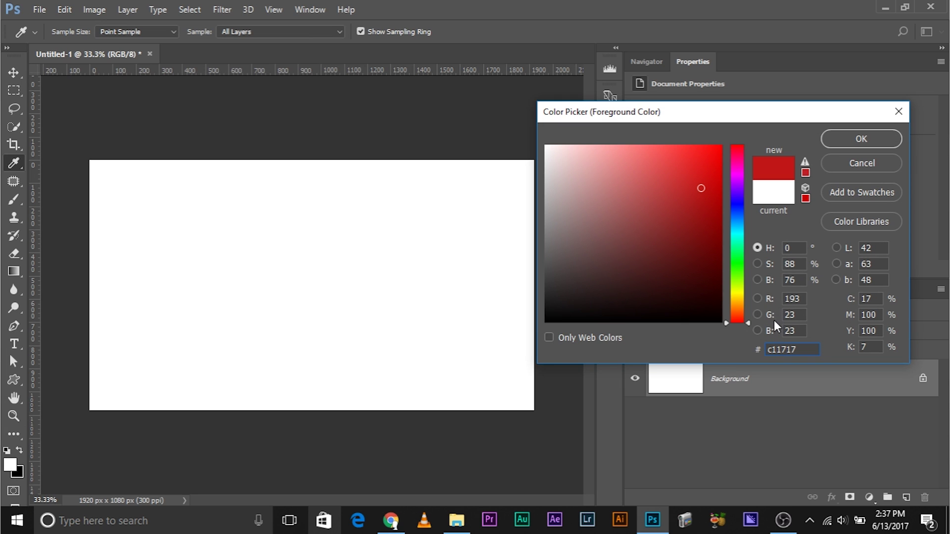
pyautogui.click(737, 191)
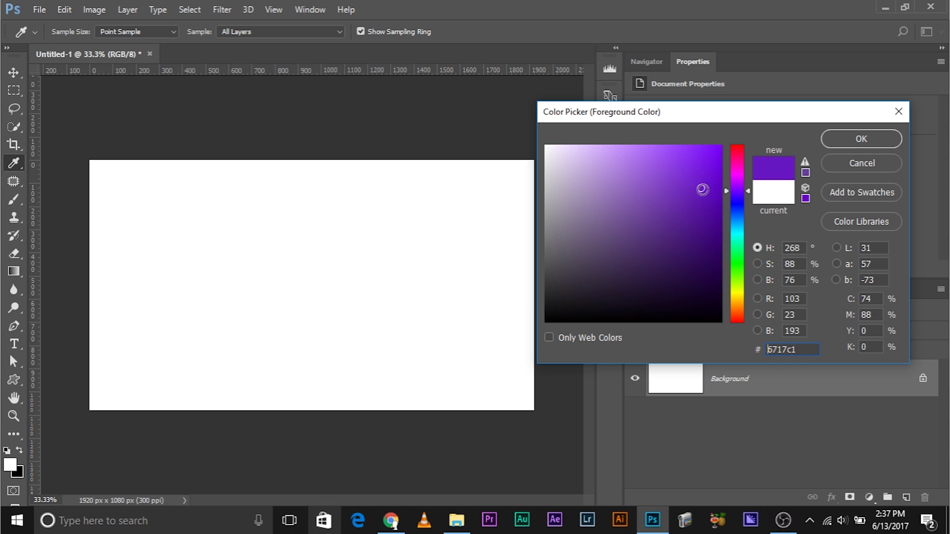
pyautogui.click(636, 202)
pyautogui.click(673, 249)
pyautogui.click(663, 180)
pyautogui.click(702, 177)
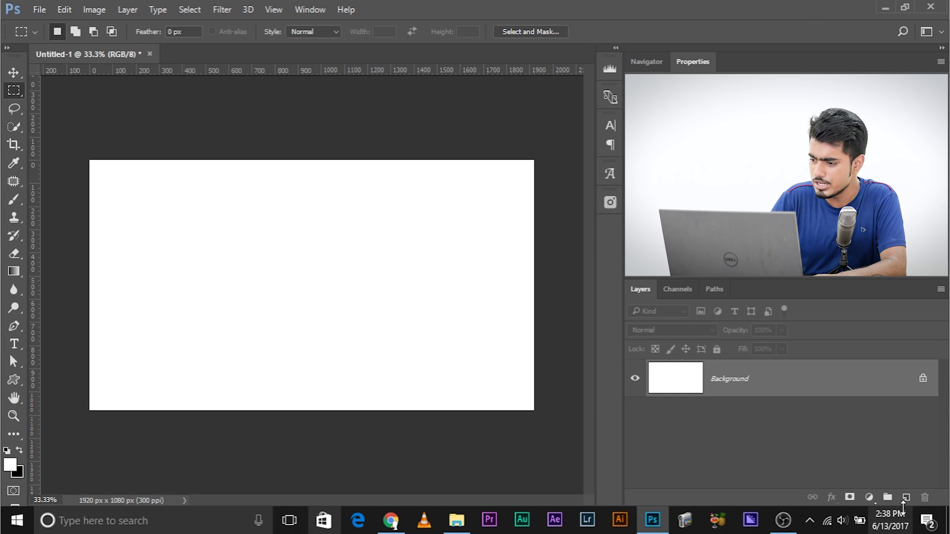
# Add Layer 1 with a centred pure red (ff0000) rectangle, then add empty Layer 2
pyautogui.click(905, 498)
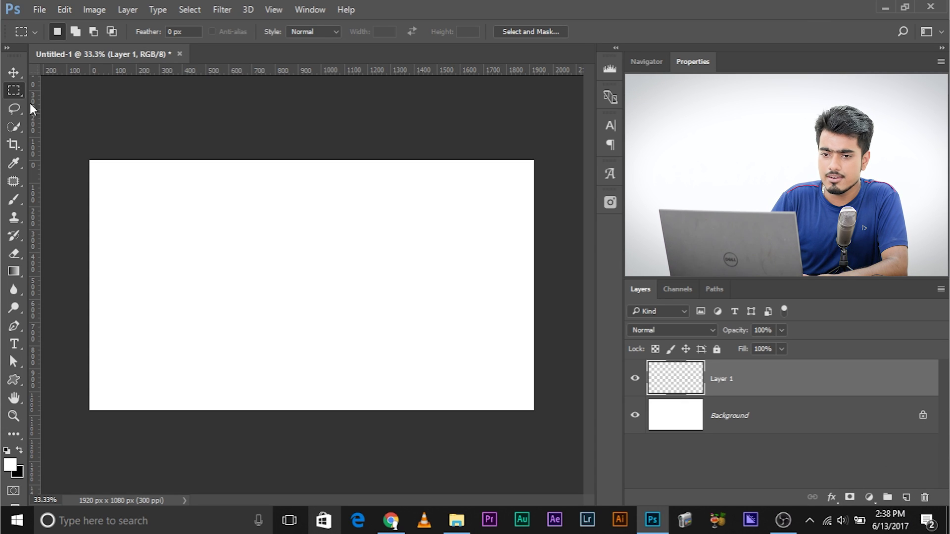
pyautogui.moveTo(181, 210); pyautogui.dragTo(453, 347)
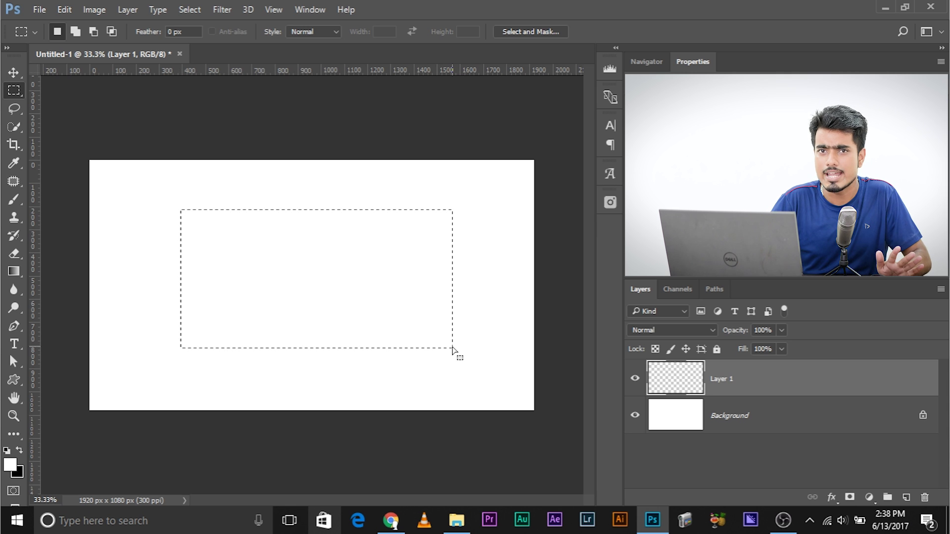
pyautogui.click(11, 464)
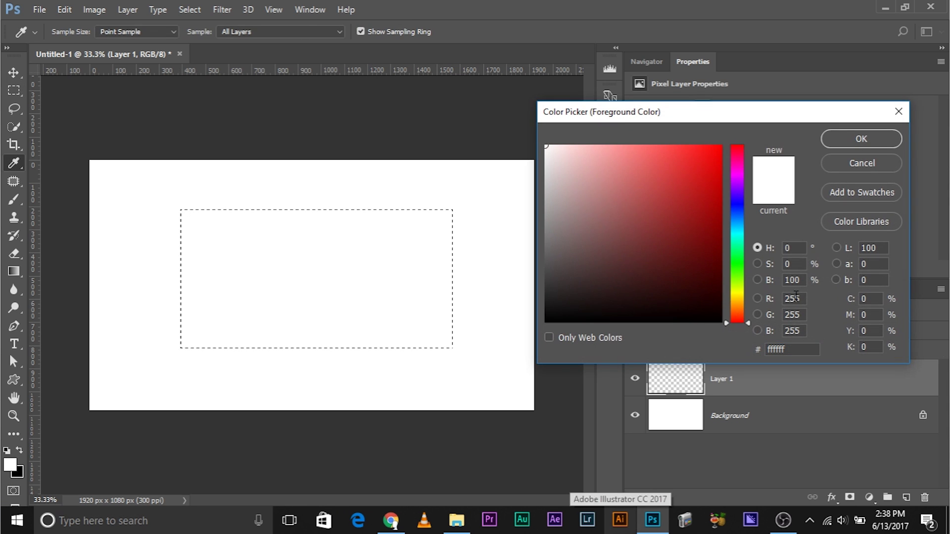
pyautogui.moveTo(658, 206); pyautogui.dragTo(762, 105)
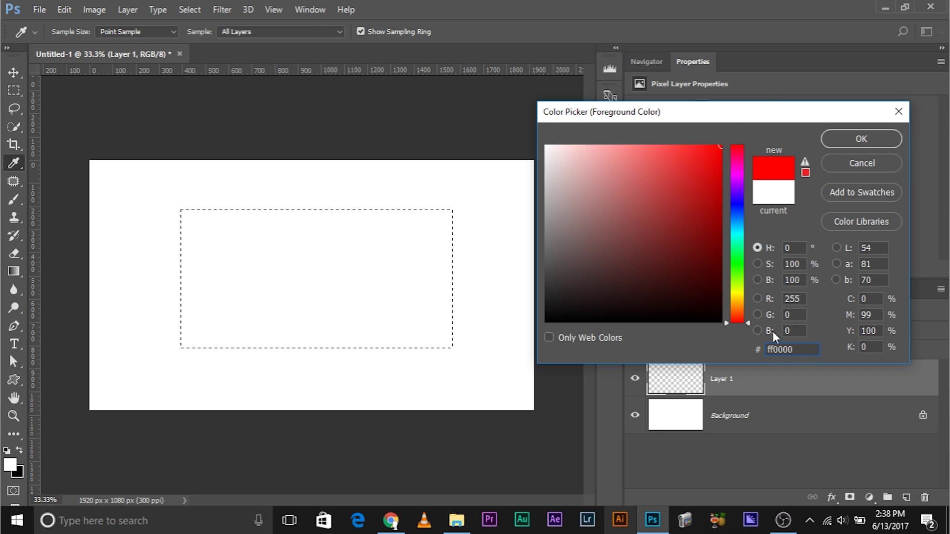
pyautogui.click(850, 143)
pyautogui.press('m')
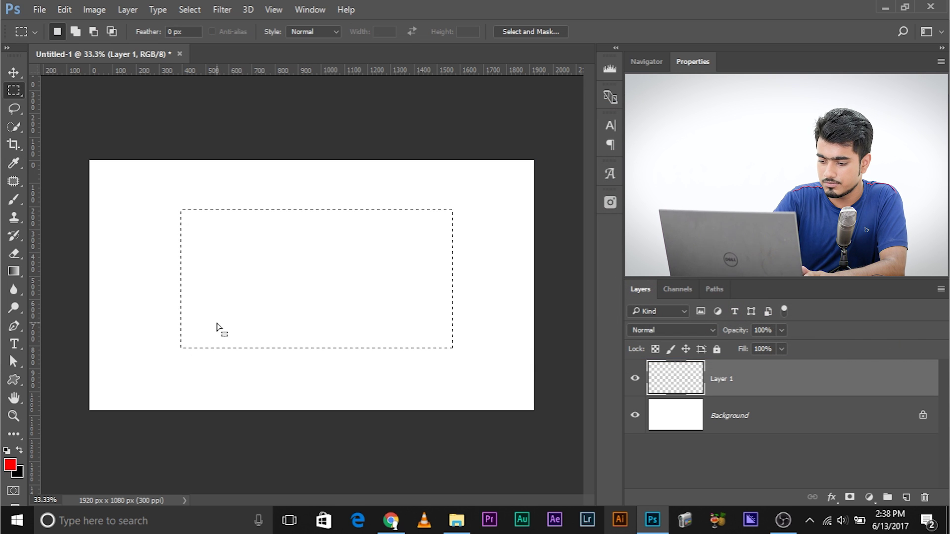
pyautogui.hotkey('alt', 'BackSpace')
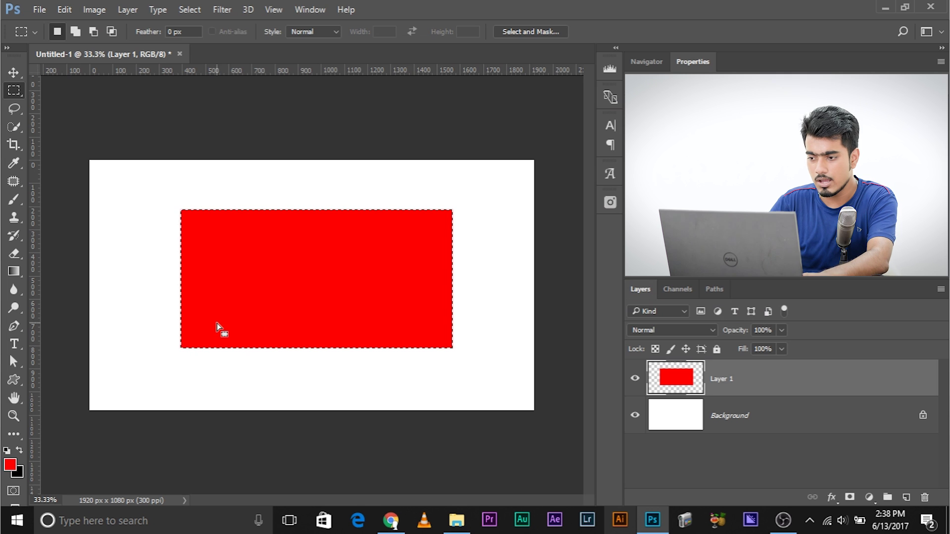
pyautogui.click(906, 497)
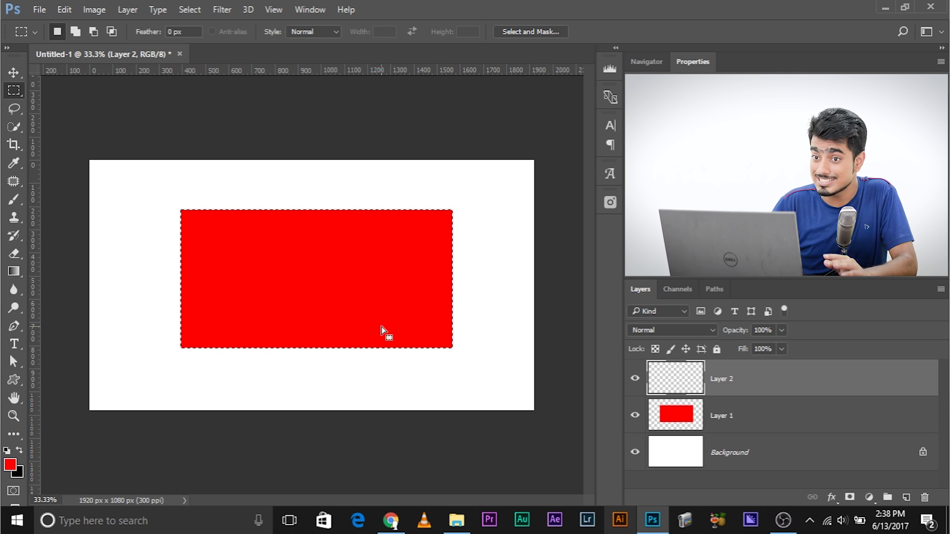
# Set the foreground to pure green 00ff00, fill the Layer 2 rectangle, and deselect
pyautogui.click(17, 462)
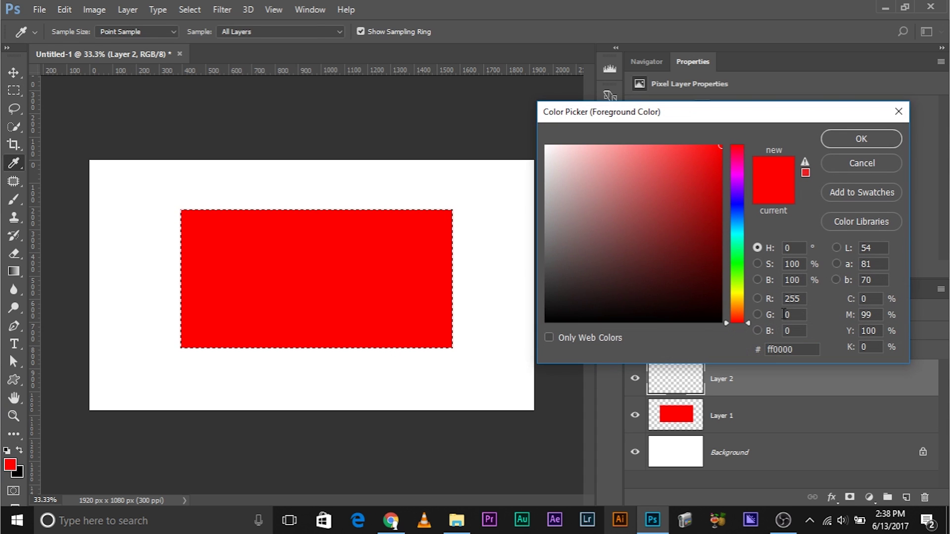
pyautogui.moveTo(743, 311); pyautogui.dragTo(743, 273)
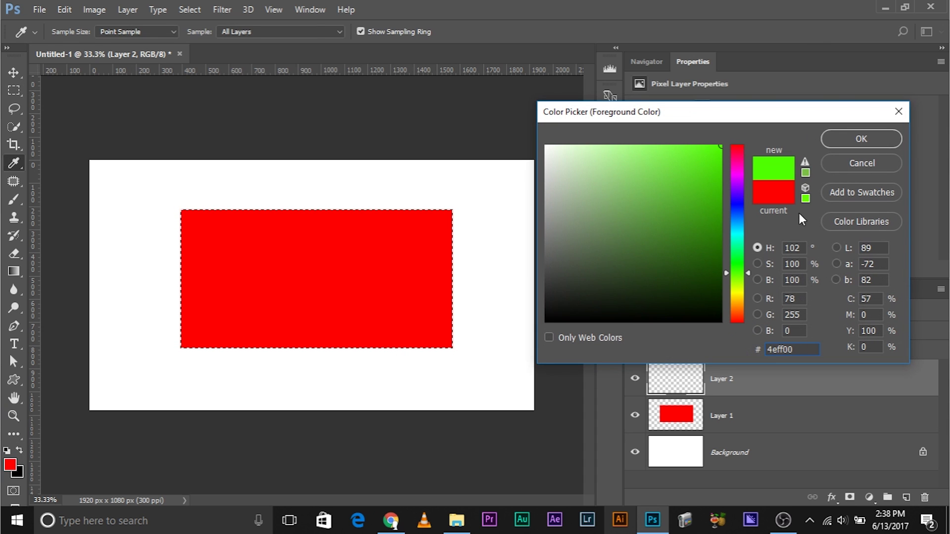
pyautogui.doubleClick(800, 297)
pyautogui.write('0')
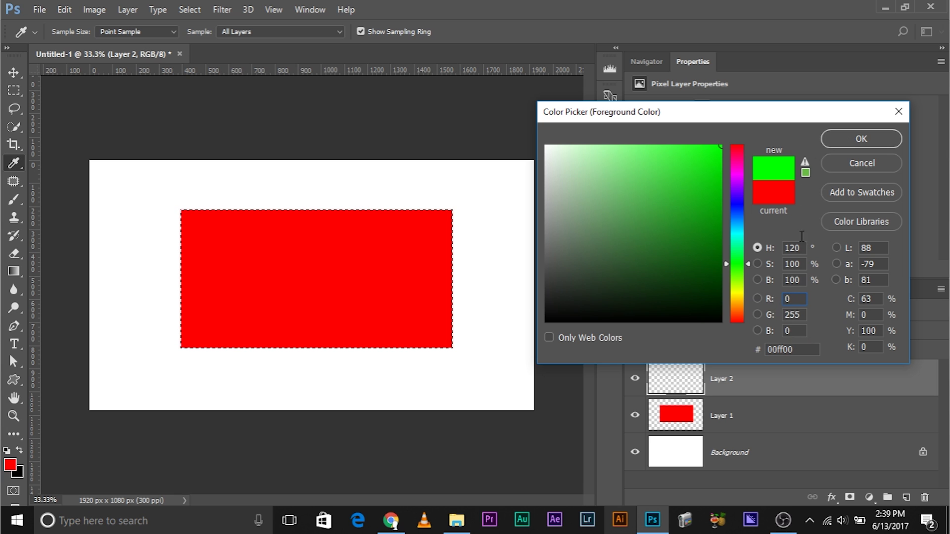
pyautogui.click(852, 141)
pyautogui.press('m')
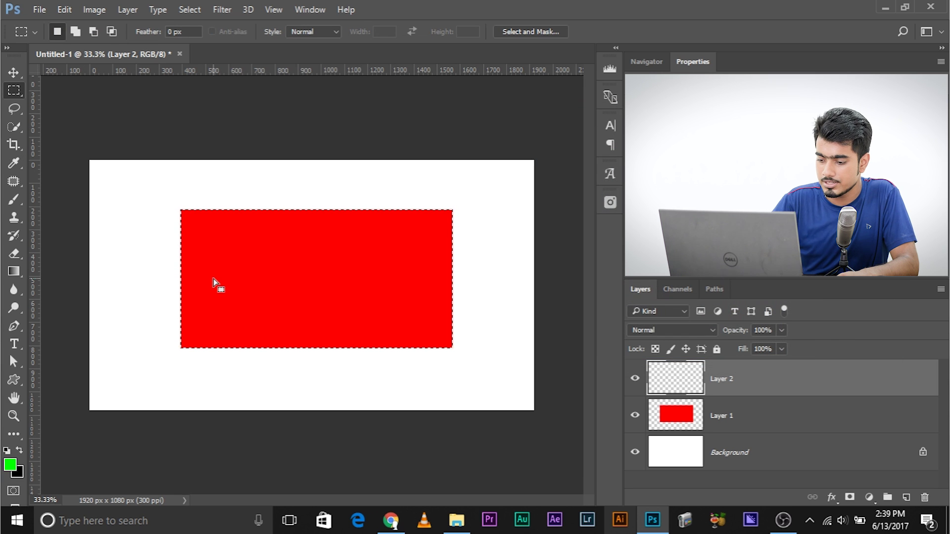
pyautogui.hotkey('alt', 'BackSpace')
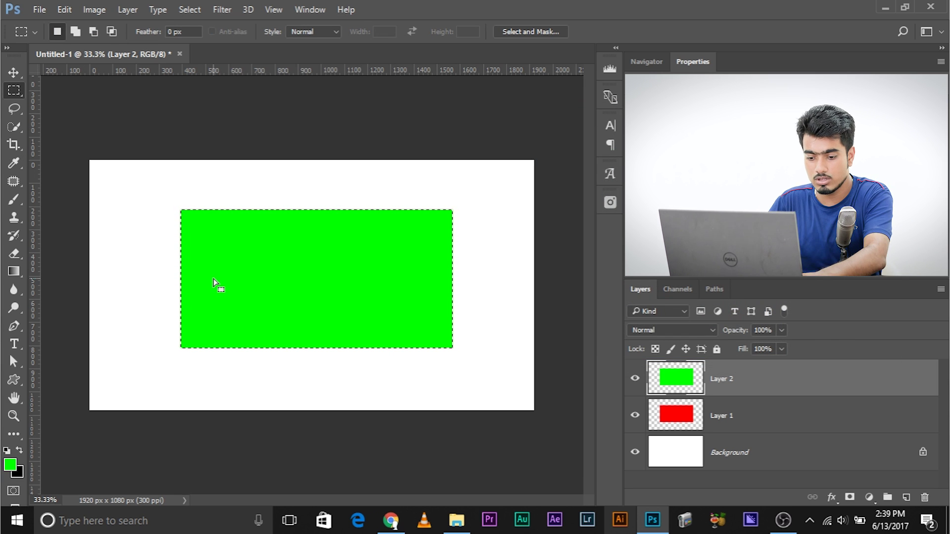
pyautogui.hotkey('ctrl', 'd')
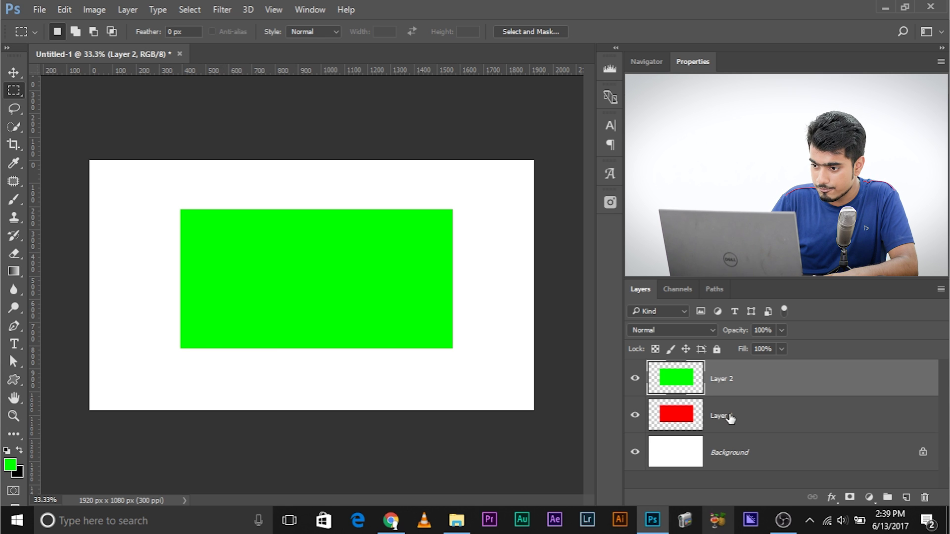
pyautogui.click(727, 418)
# Try Difference blending on green Layer 2, then revert it to Normal
pyautogui.click(722, 380)
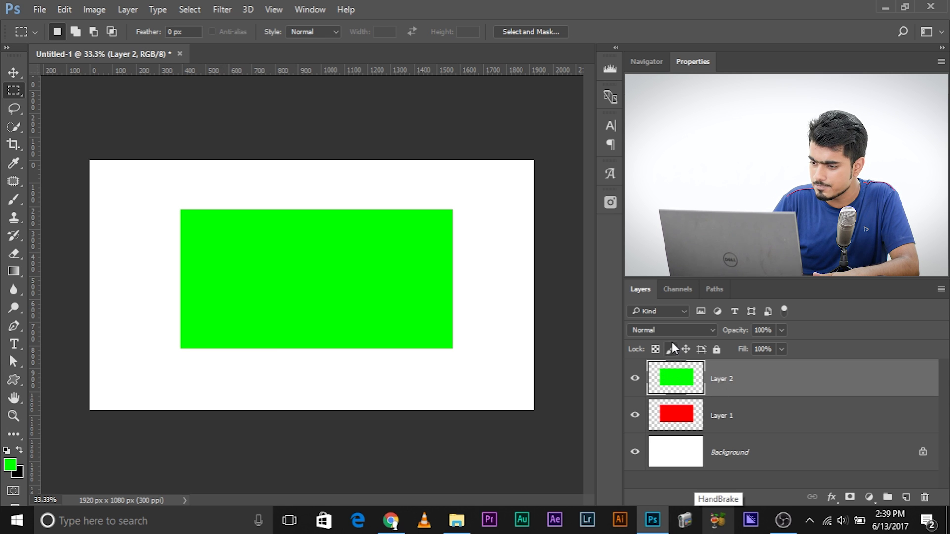
pyautogui.click(682, 331)
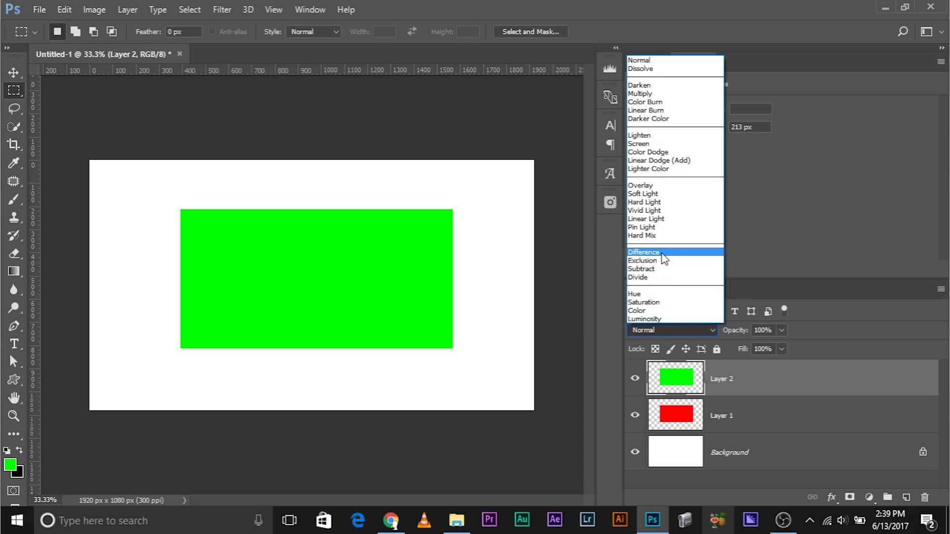
pyautogui.click(661, 253)
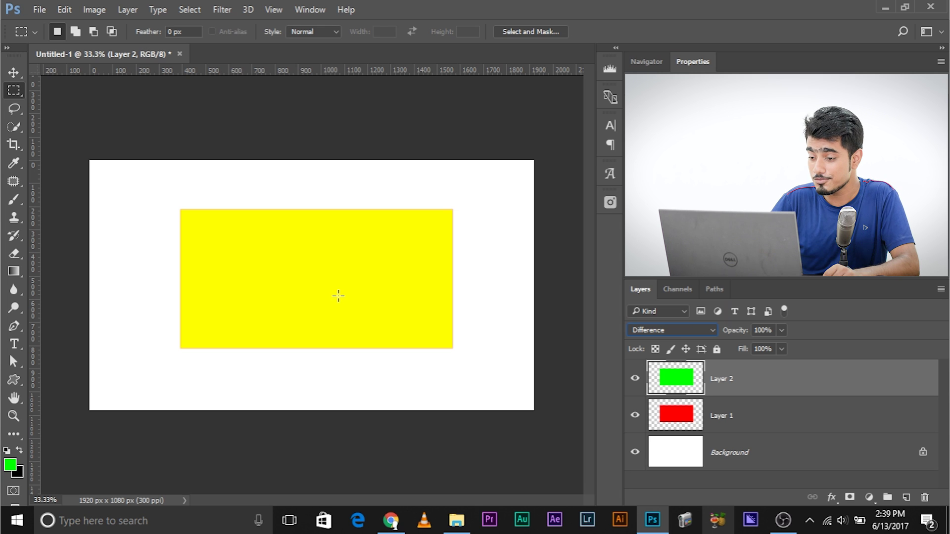
pyautogui.click(657, 330)
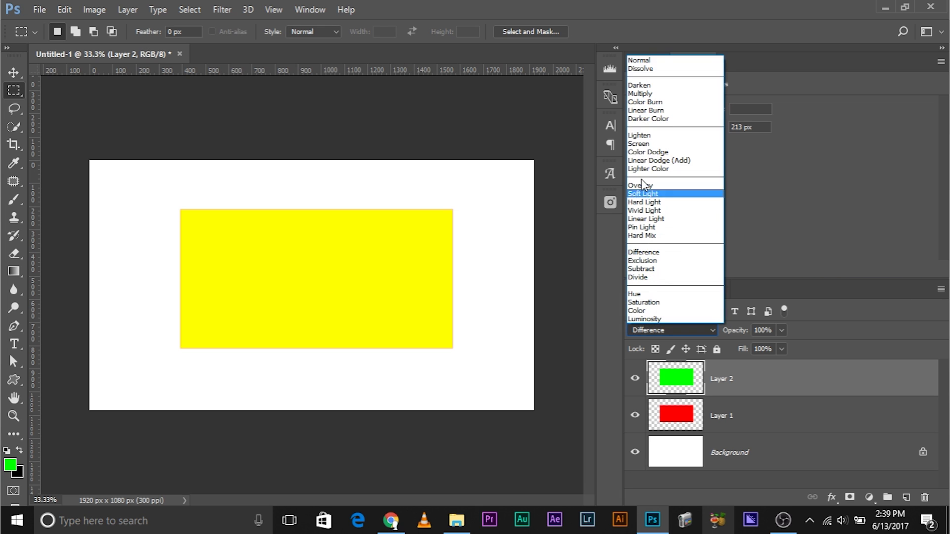
pyautogui.click(644, 61)
# Move red Layer 1 above Layer 2 in Difference mode and stamp the yellow result into Layer 3
pyautogui.moveTo(758, 410); pyautogui.dragTo(741, 371)
pyautogui.click(669, 331)
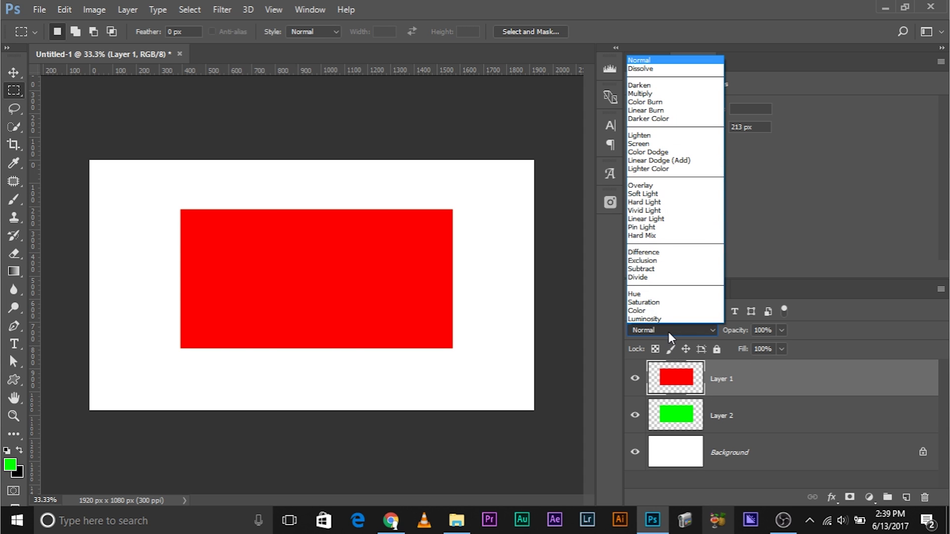
pyautogui.click(662, 252)
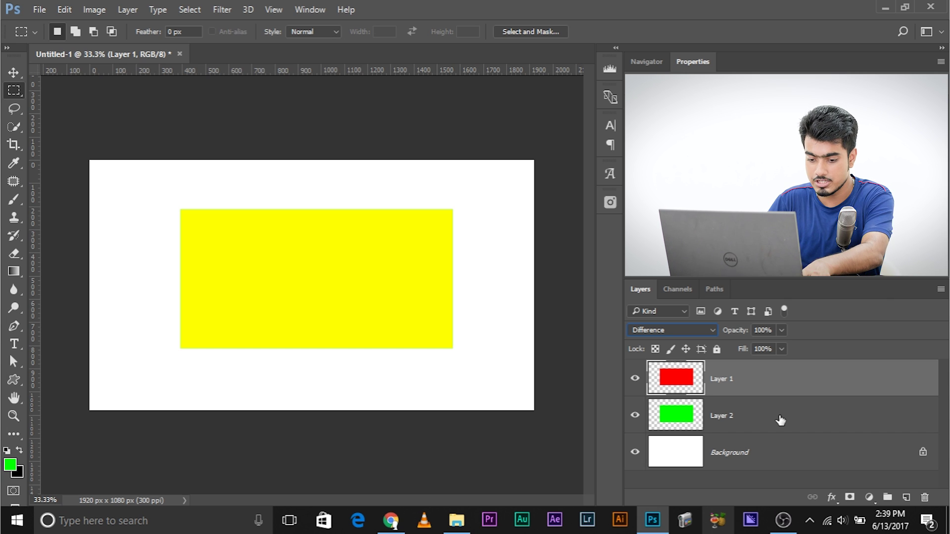
pyautogui.hotkey('ctrl', 'shift', 'alt', 'e')
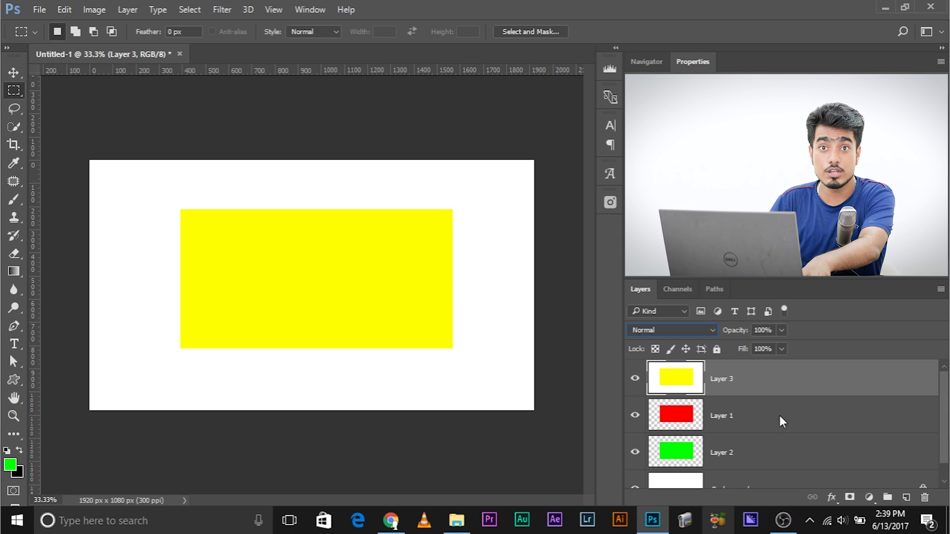
# Sample the yellow rectangle's colour into the foreground, then delete the merged Layer 3
pyautogui.click(11, 469)
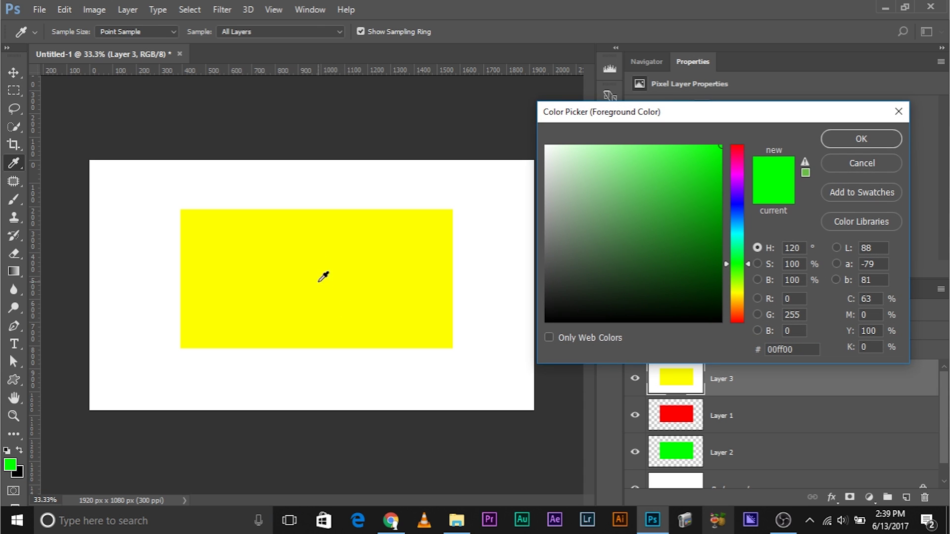
pyautogui.click(318, 256)
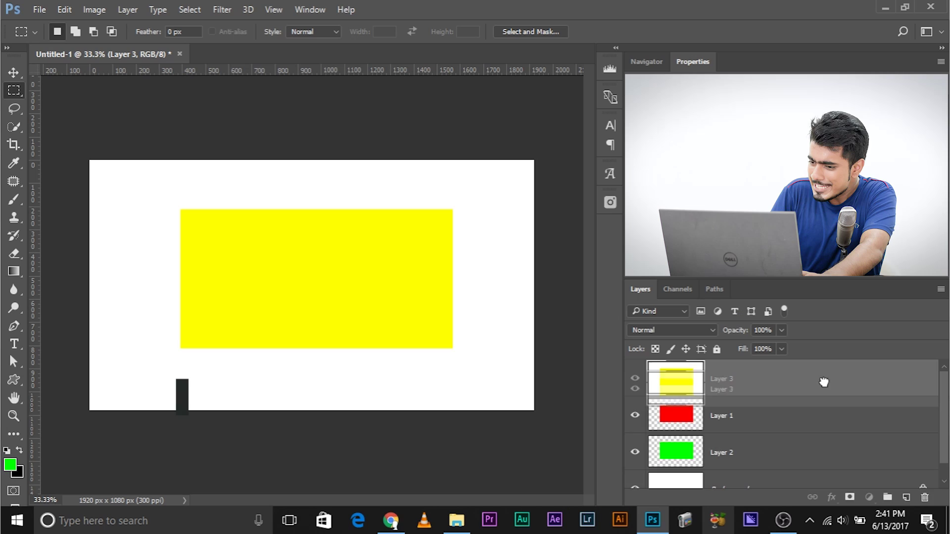
pyautogui.moveTo(823, 382); pyautogui.dragTo(924, 497)
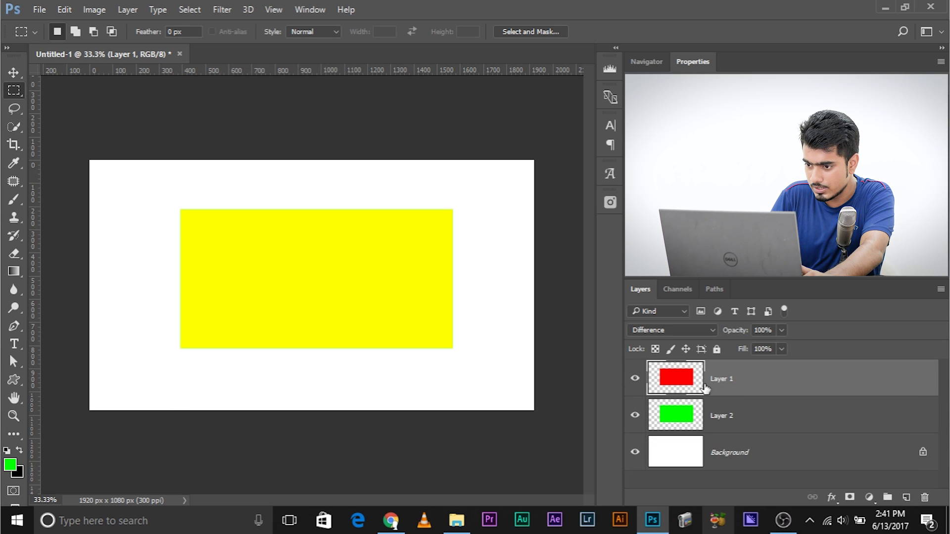
# Duplicate the red layer, delete the green layer, and set both red layers to Normal
pyautogui.moveTo(772, 388); pyautogui.dragTo(906, 497)
pyautogui.moveTo(786, 443); pyautogui.dragTo(924, 498)
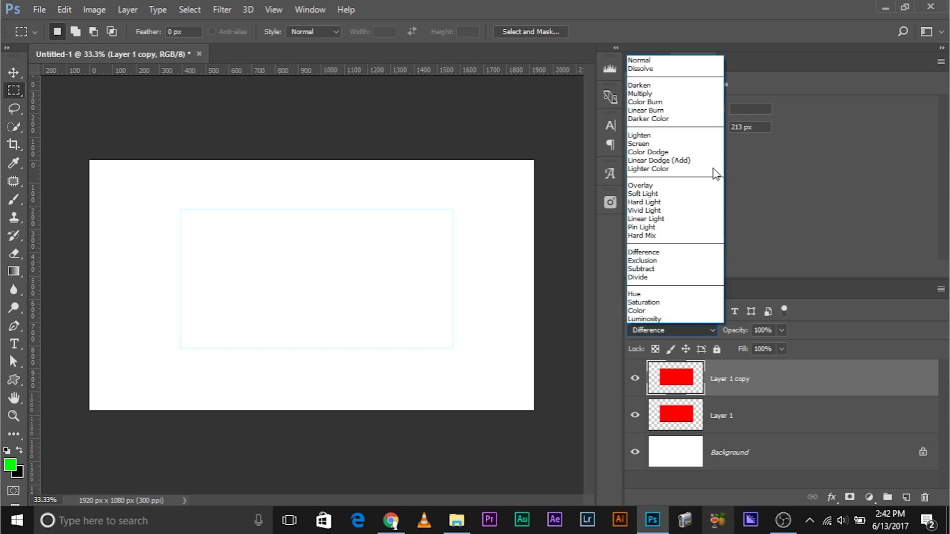
pyautogui.click(643, 64)
pyautogui.click(725, 428)
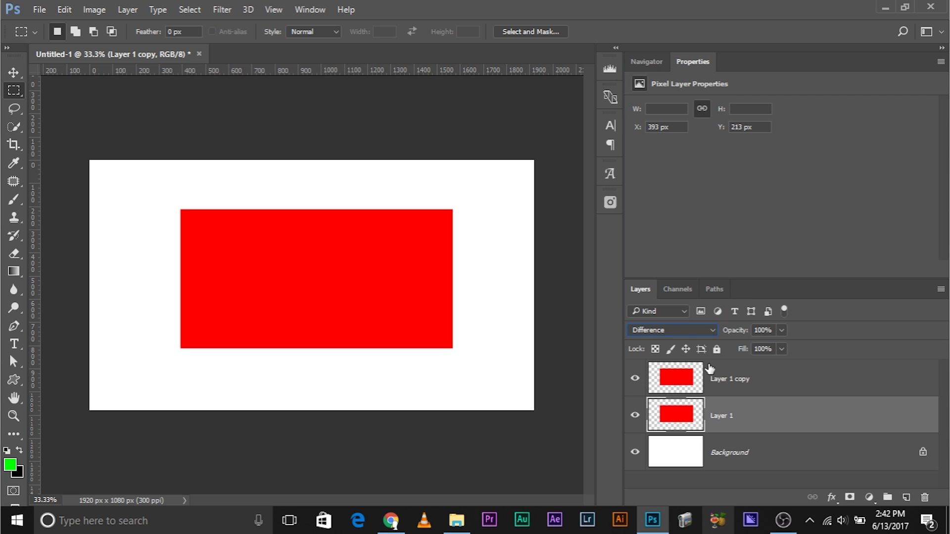
pyautogui.click(680, 329)
pyautogui.click(643, 60)
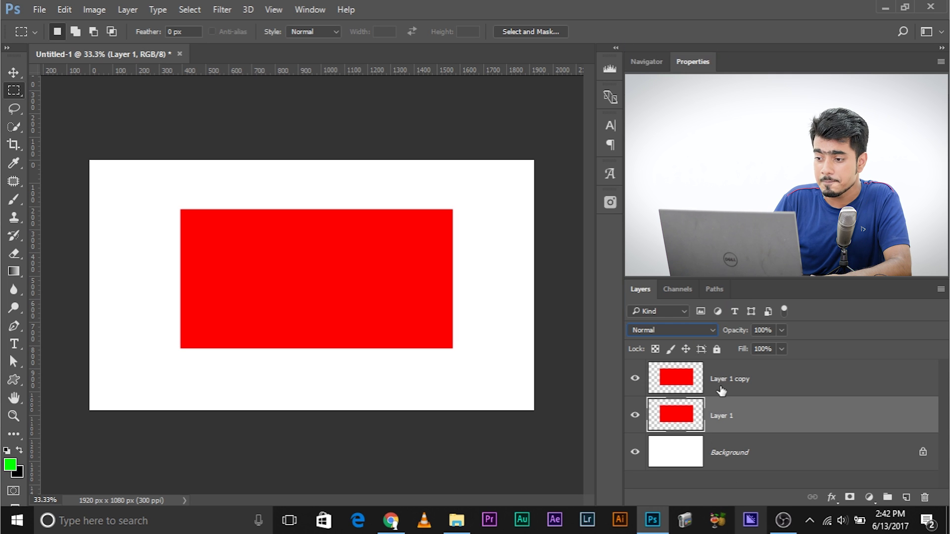
# Set Layer 1 copy to Difference blending so the rectangle turns black
pyautogui.click(727, 389)
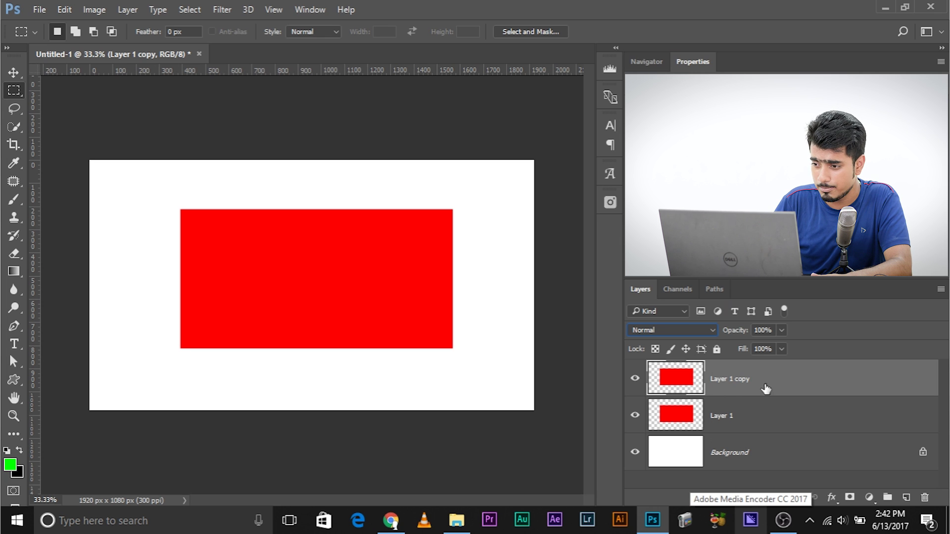
pyautogui.click(678, 329)
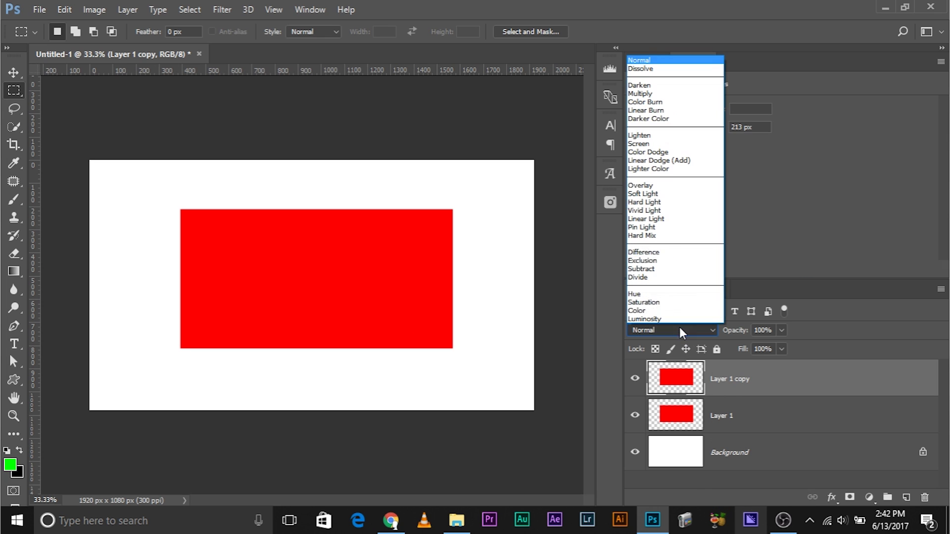
pyautogui.click(665, 252)
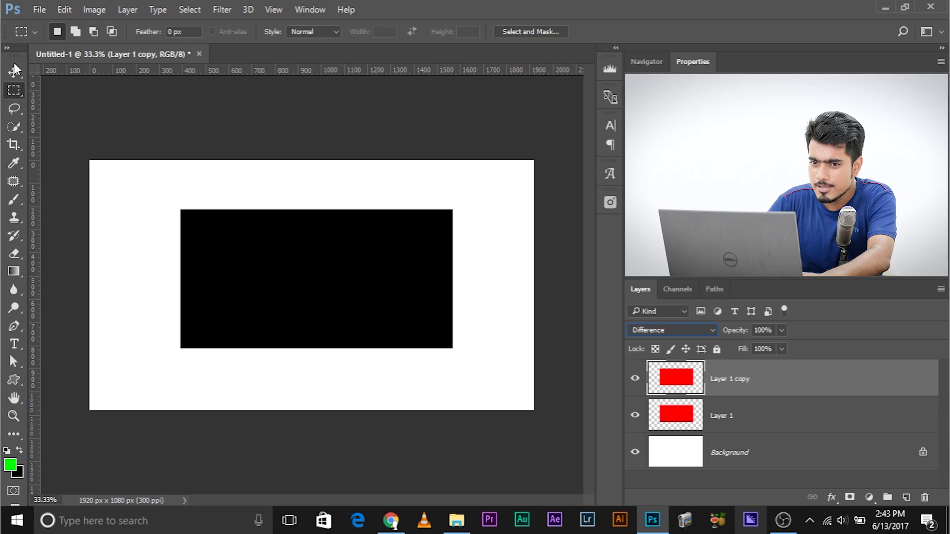
# Offset the top red rectangle about 14 px down-right to reveal red and cyan fringes
pyautogui.moveTo(207, 235); pyautogui.dragTo(213, 240)
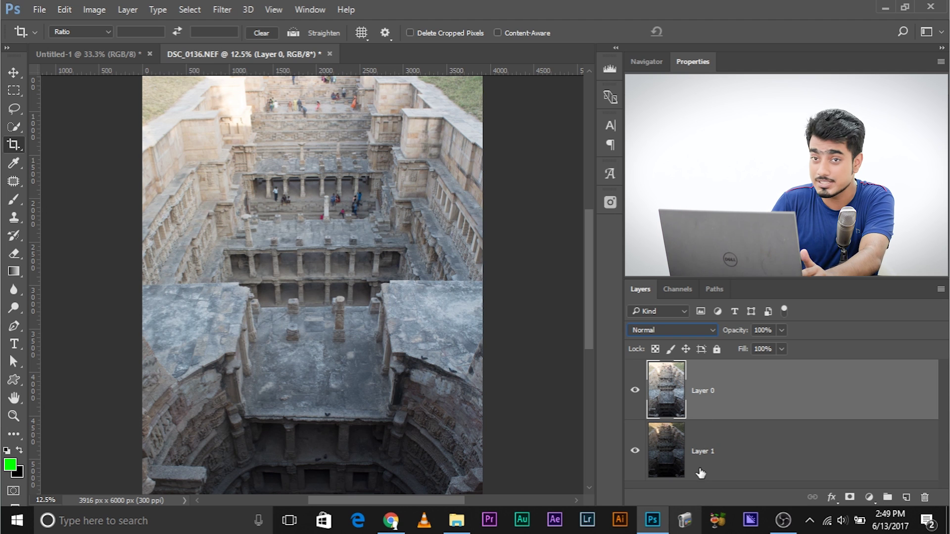
# Toggle Layer 0 on and off to compare the bright and dark stepwell exposures, zooming out and back
pyautogui.click(717, 454)
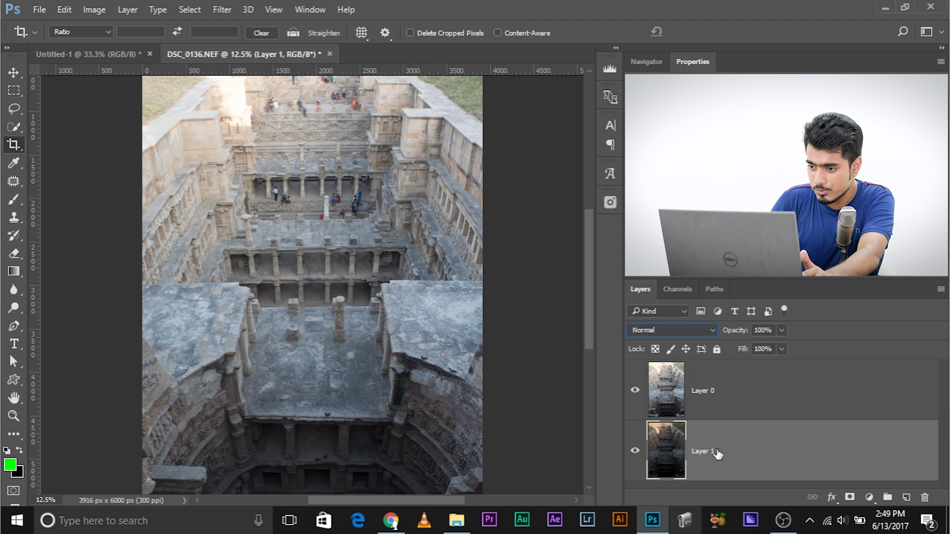
pyautogui.click(732, 392)
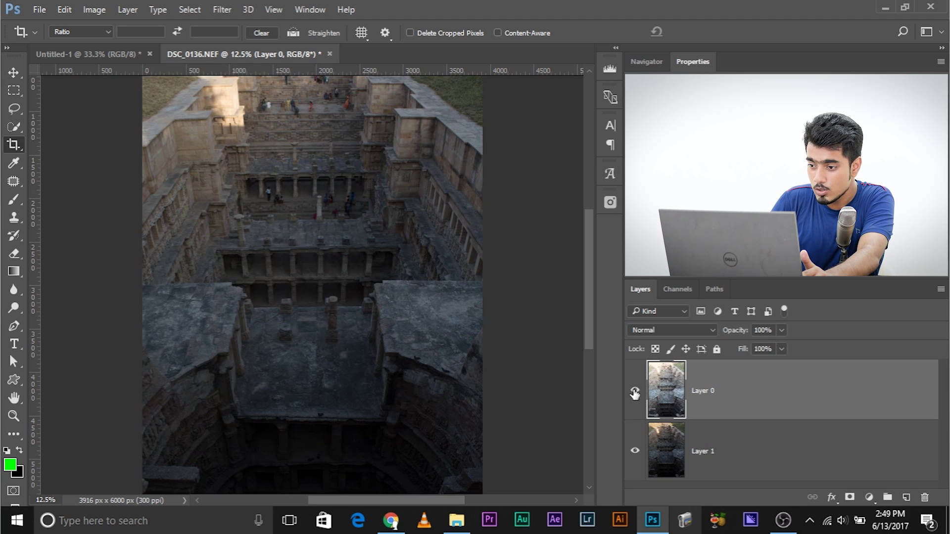
pyautogui.click(635, 392)
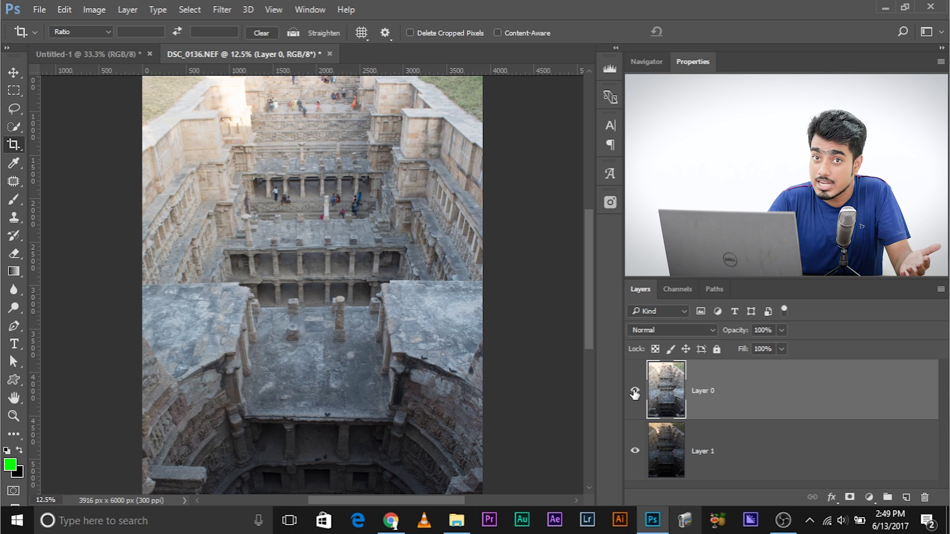
pyautogui.hotkey('ctrl', '-')
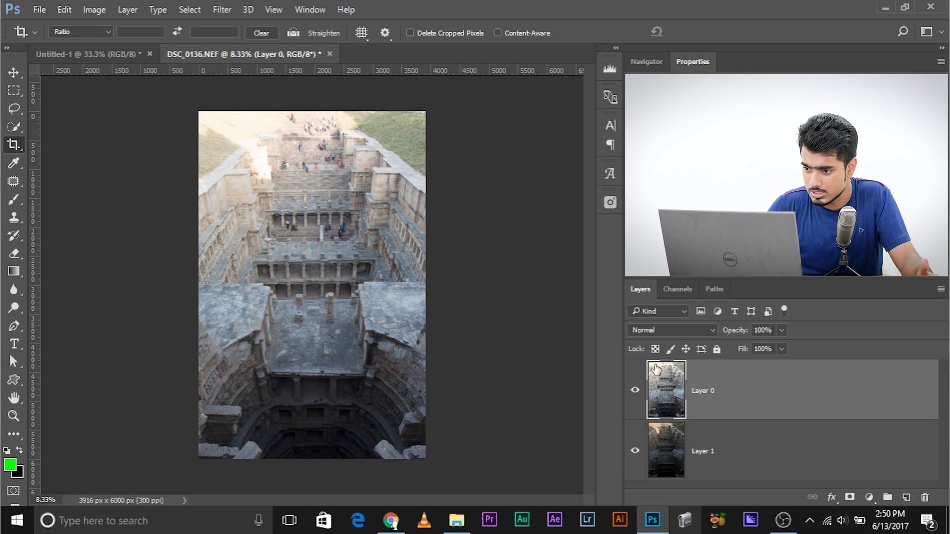
pyautogui.click(688, 440)
pyautogui.click(634, 391)
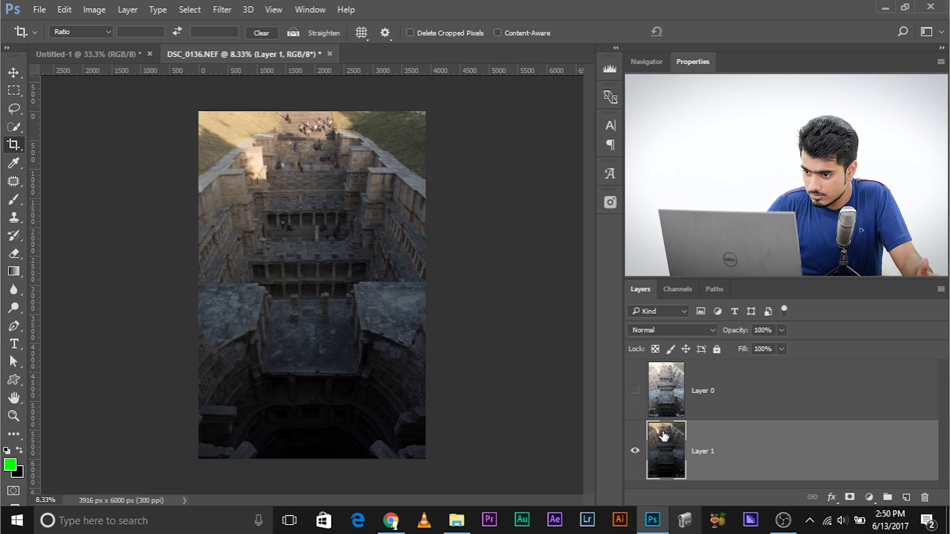
pyautogui.click(710, 392)
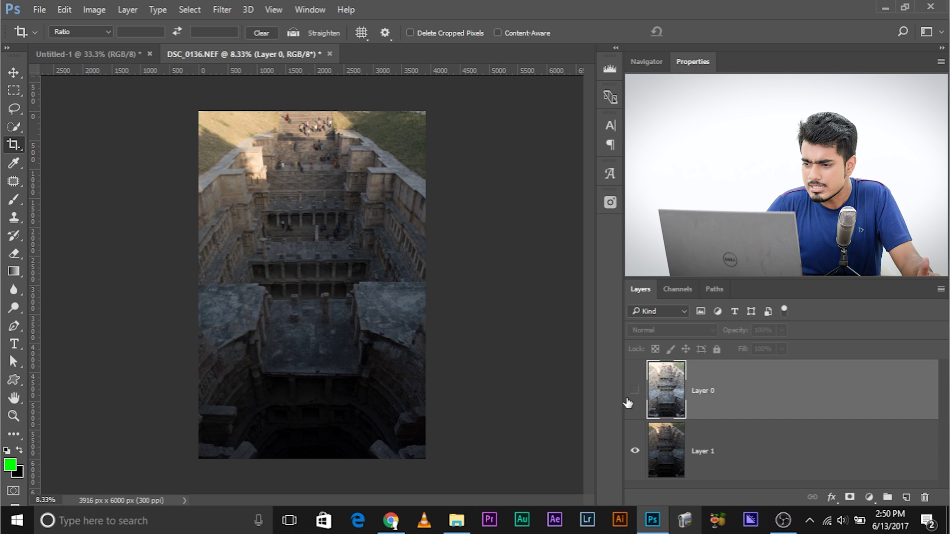
pyautogui.click(636, 391)
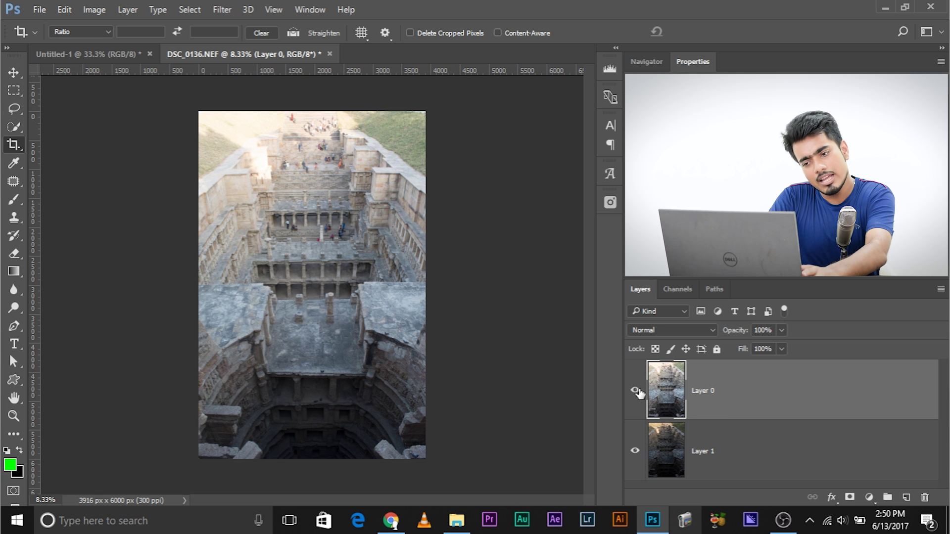
pyautogui.hotkey('ctrl', '+')
pyautogui.hotkey('ctrl', '+')
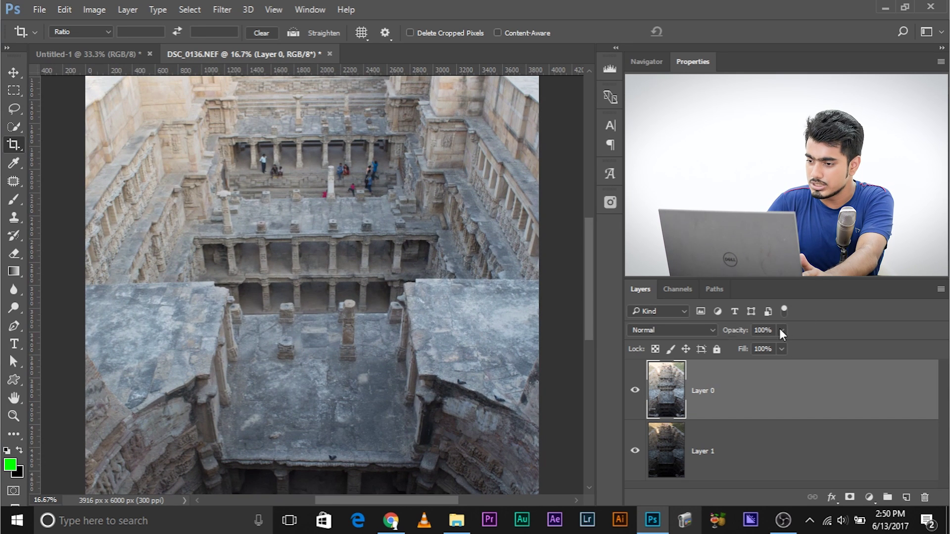
# Drop Layer 0 to 33% opacity, move it down-right over Layer 1, and restore 100%
pyautogui.click(738, 348)
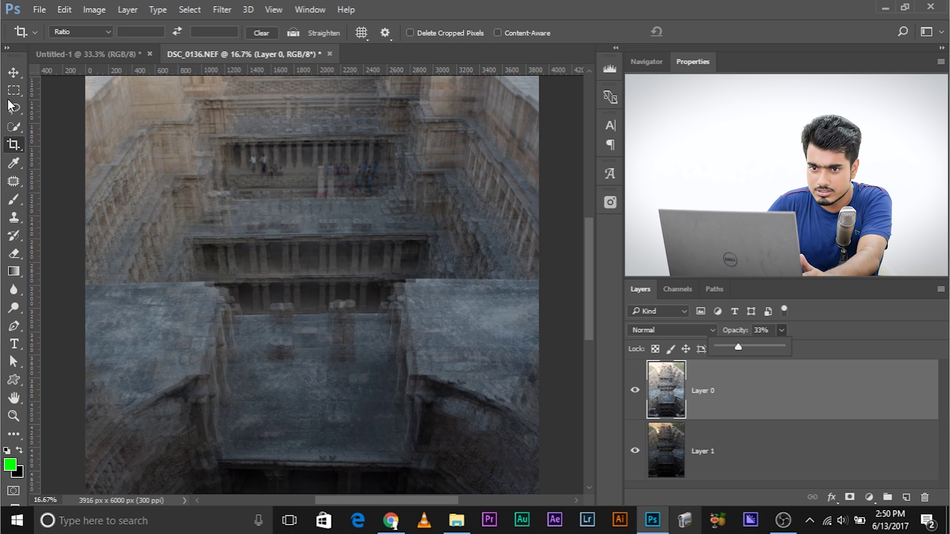
pyautogui.click(13, 73)
pyautogui.moveTo(98, 132); pyautogui.dragTo(206, 214)
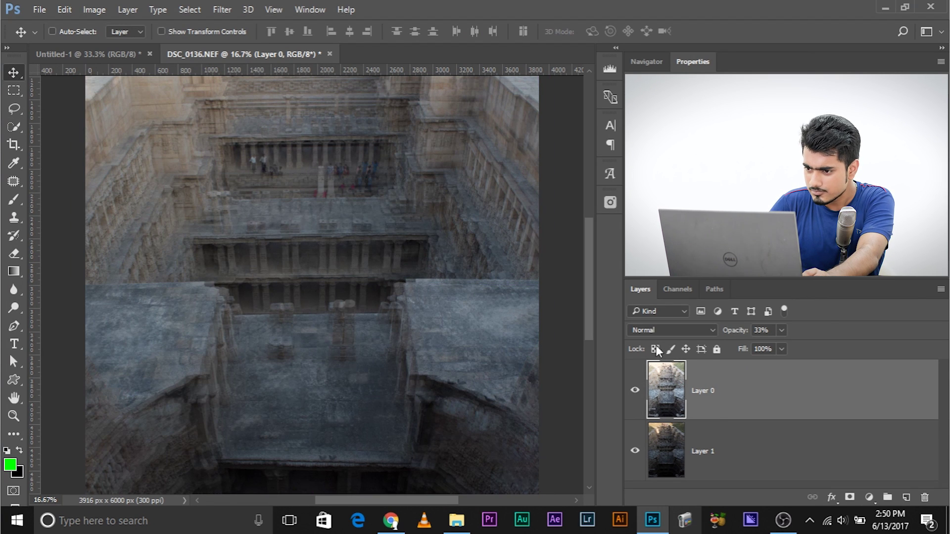
pyautogui.click(781, 330)
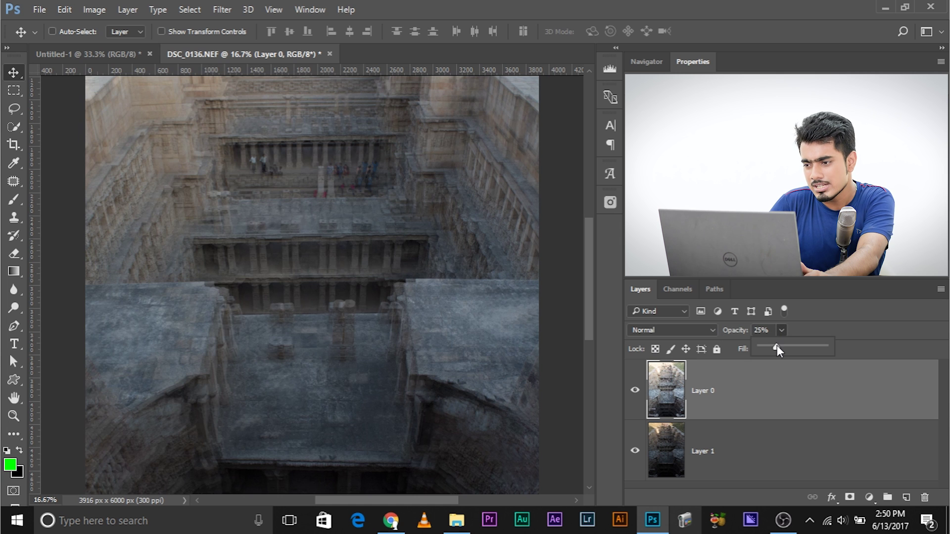
pyautogui.moveTo(777, 345); pyautogui.dragTo(830, 346)
# Set Layer 0 to Difference and nudge it at 100% zoom until it aligns with Layer 1
pyautogui.click(678, 329)
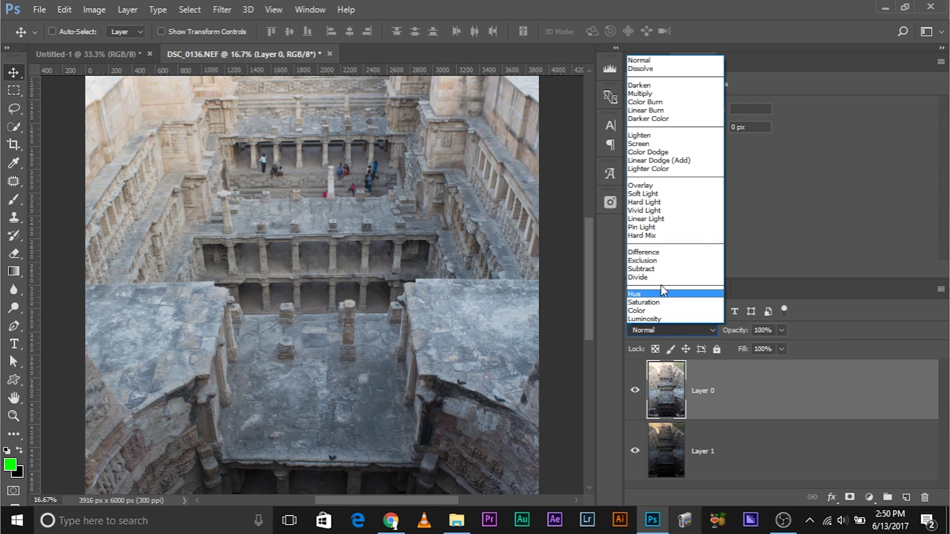
pyautogui.click(660, 252)
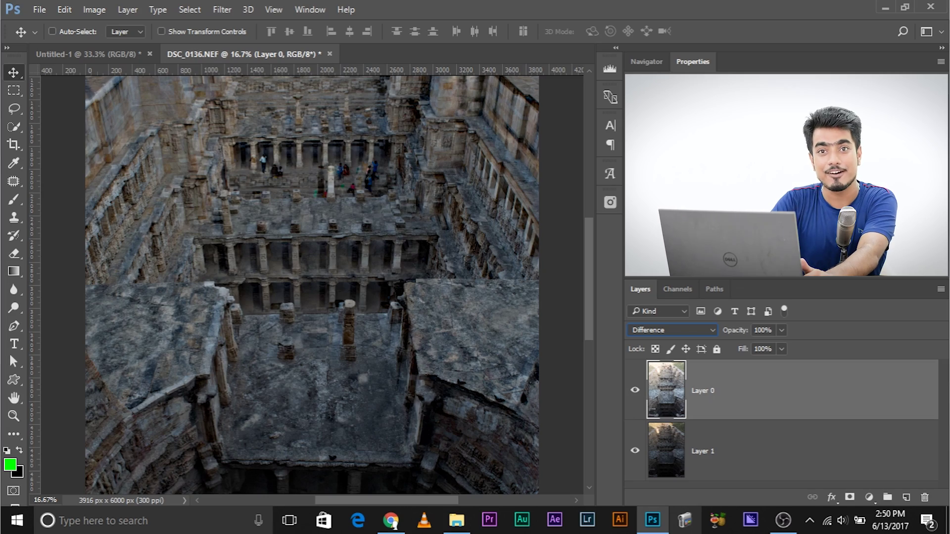
pyautogui.hotkey('ctrl', '+')
pyautogui.hotkey('ctrl', '+')
pyautogui.hotkey('ctrl', '+')
pyautogui.hotkey('ctrl', '+')
pyautogui.hotkey('ctrl', '+')
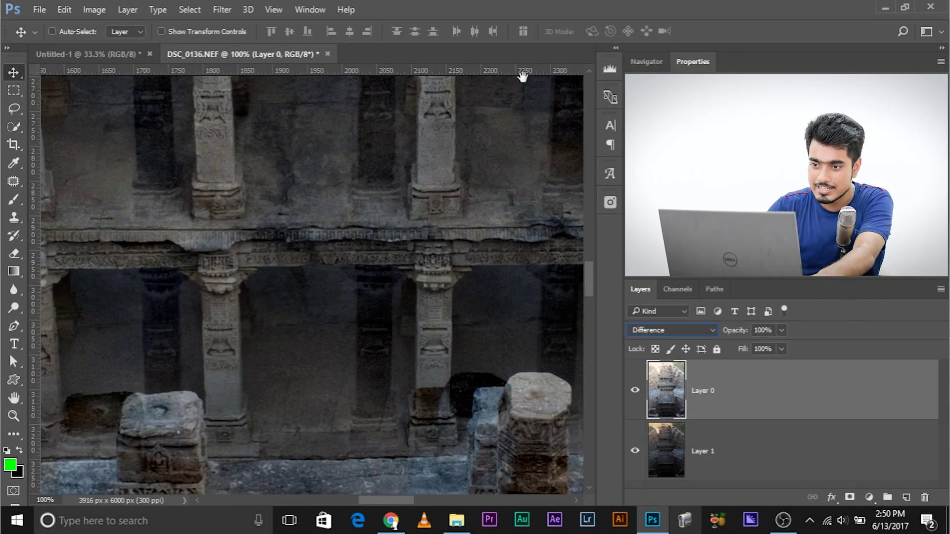
pyautogui.moveTo(523, 76); pyautogui.dragTo(286, 339)
pyautogui.moveTo(350, 301); pyautogui.dragTo(294, 294)
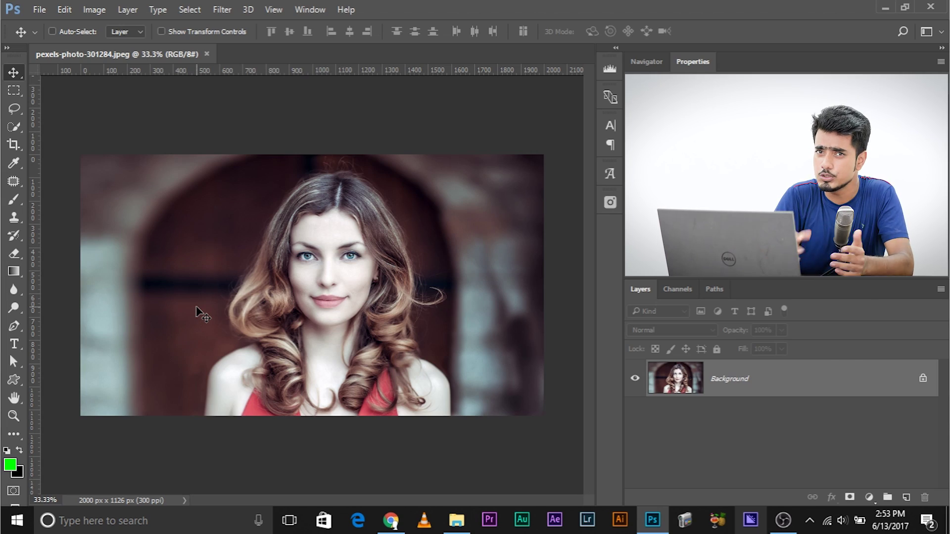
# Zoom in to 200% on the woman's face, pan to her eyes, and switch to the Lasso tool
pyautogui.hotkey('ctrl', '+')
pyautogui.hotkey('ctrl', '+')
pyautogui.hotkey('ctrl', '+')
pyautogui.hotkey('ctrl', '+')
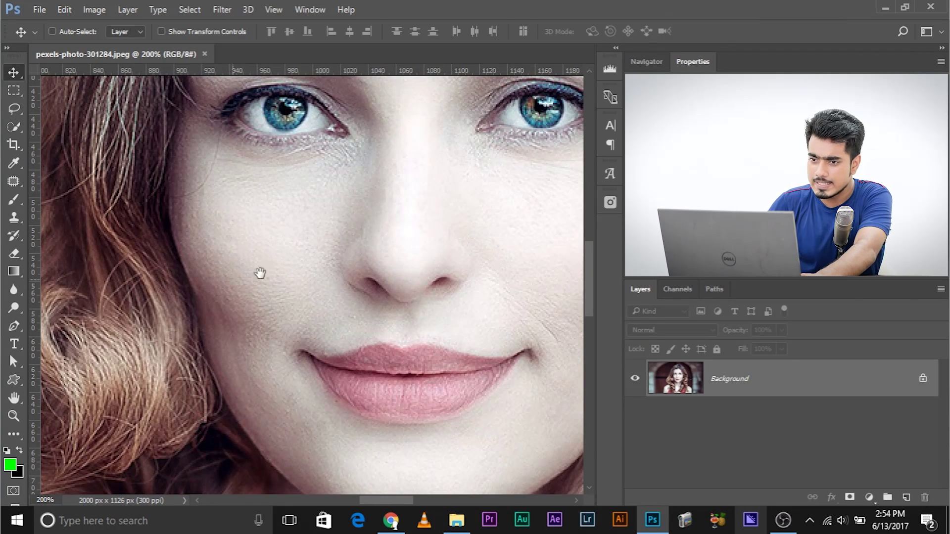
pyautogui.moveTo(259, 273); pyautogui.dragTo(189, 330)
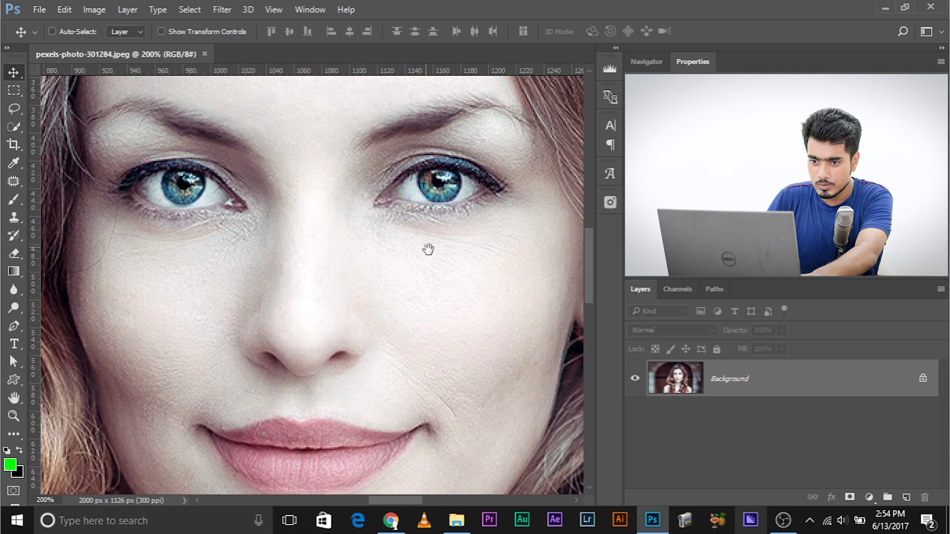
pyautogui.scroll(1, 427, 248)
pyautogui.click(14, 108)
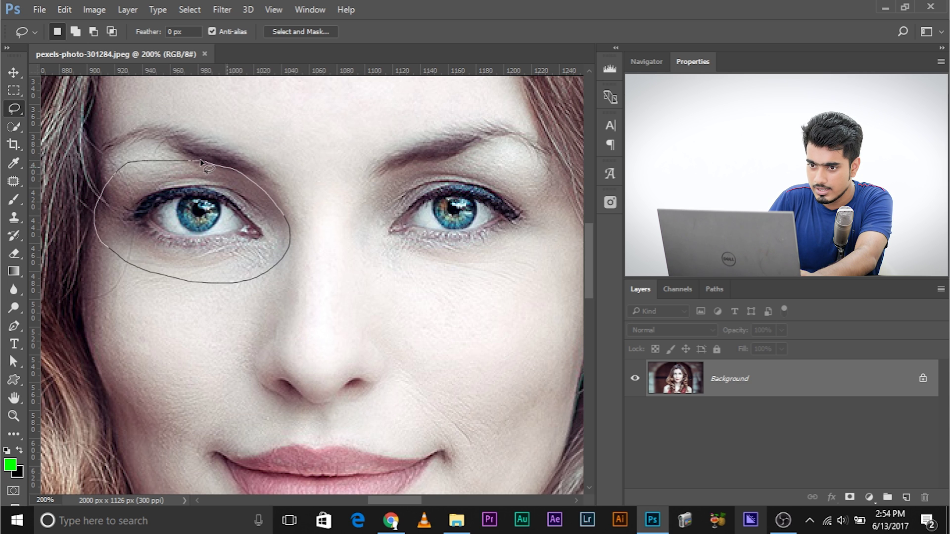
# Lasso the left eye area, copy it to new Layer 1, and move it toward the nose bridge
pyautogui.moveTo(202, 164); pyautogui.dragTo(204, 163)
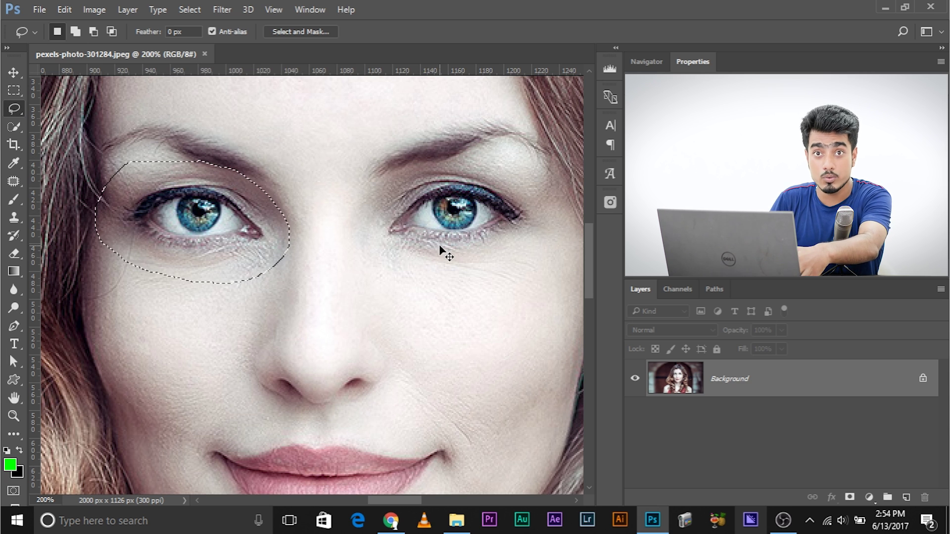
pyautogui.hotkey('ctrl', 'j')
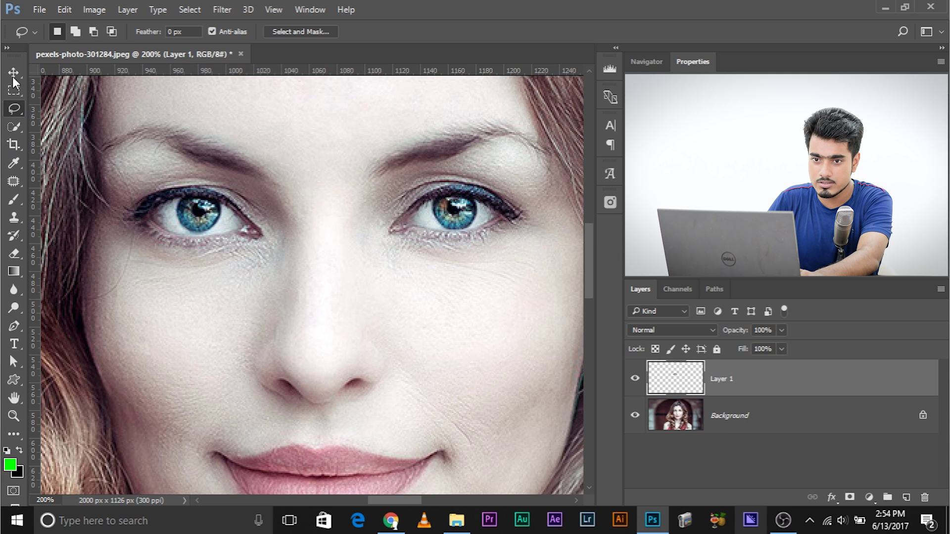
pyautogui.click(14, 74)
pyautogui.moveTo(208, 215); pyautogui.dragTo(322, 220)
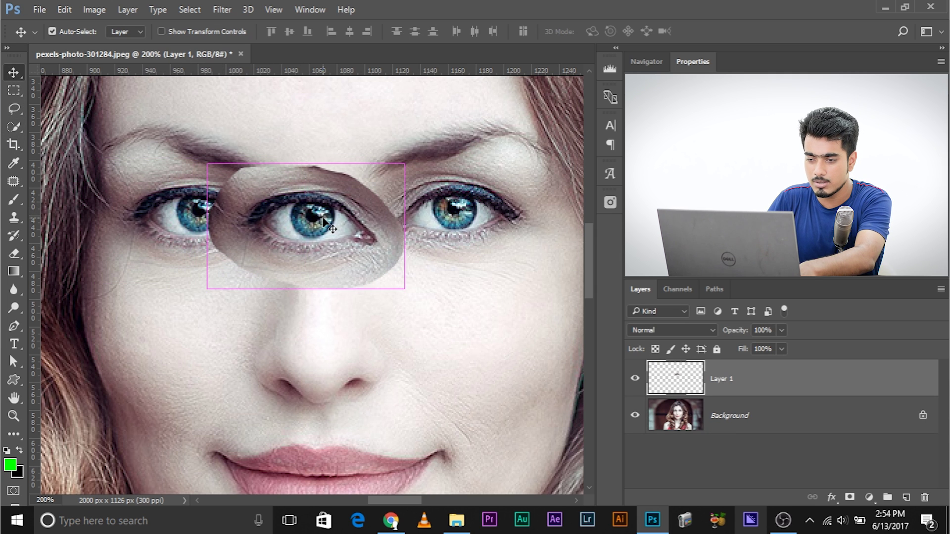
# Flip the eye copy horizontally with Free Transform and place it over the right eye
pyautogui.hotkey('ctrl', 't')
pyautogui.rightClick(335, 208)
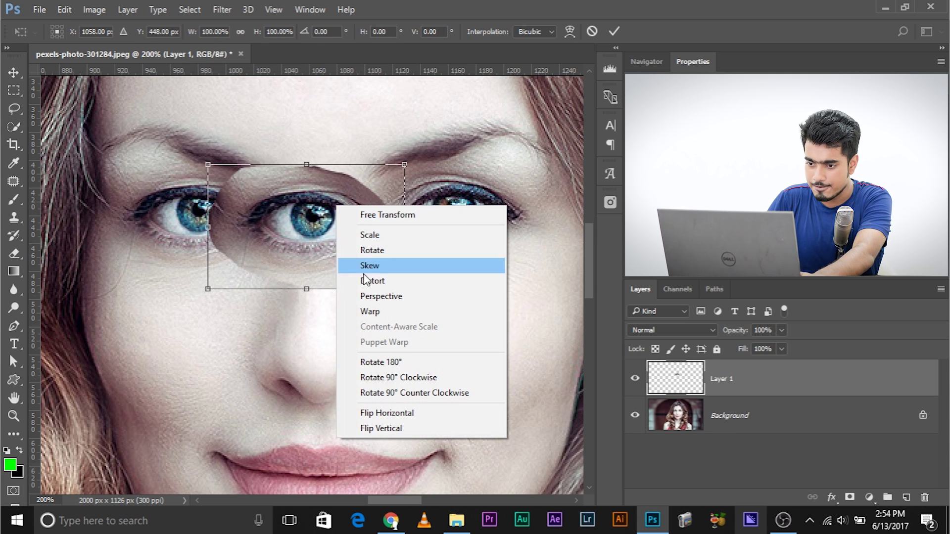
pyautogui.click(403, 412)
pyautogui.moveTo(344, 237); pyautogui.dragTo(500, 226)
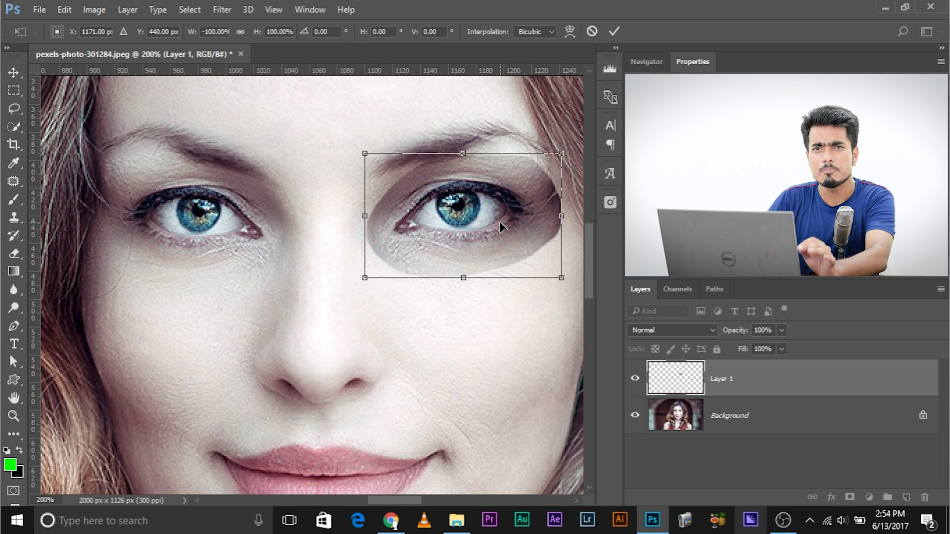
pyautogui.press('Return')
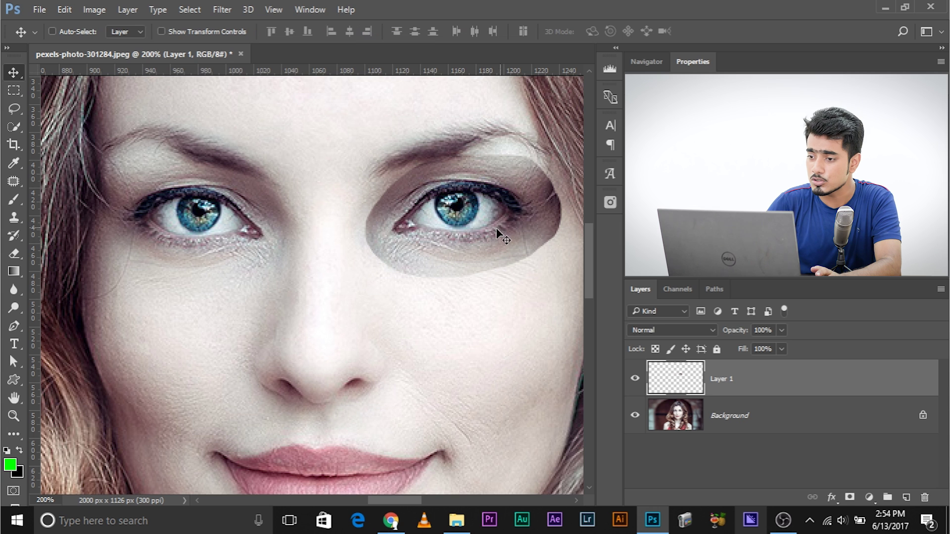
# Set Layer 1 to Difference and nudge the eye patch until it aligns over the right eye
pyautogui.click(695, 330)
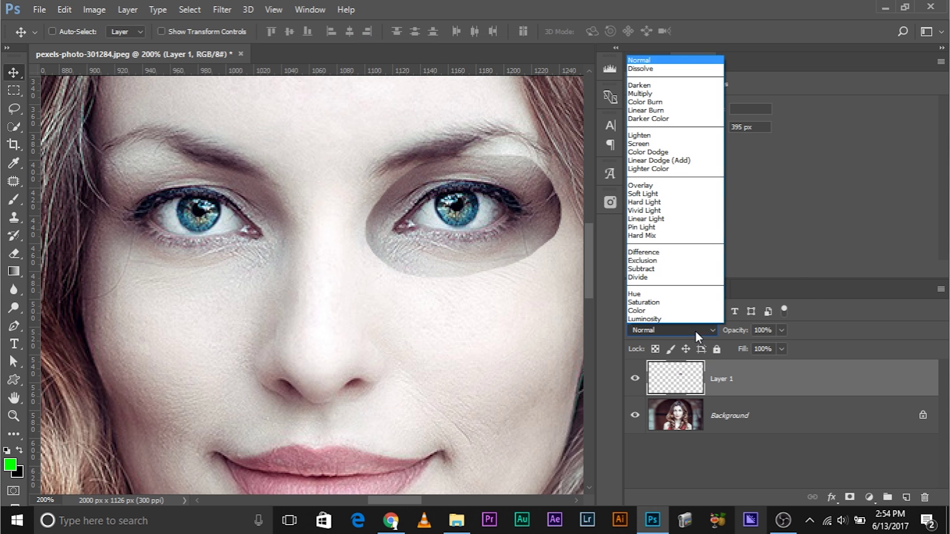
pyautogui.click(664, 252)
pyautogui.hotkey('ctrl', '+')
pyautogui.hotkey('ctrl', '+')
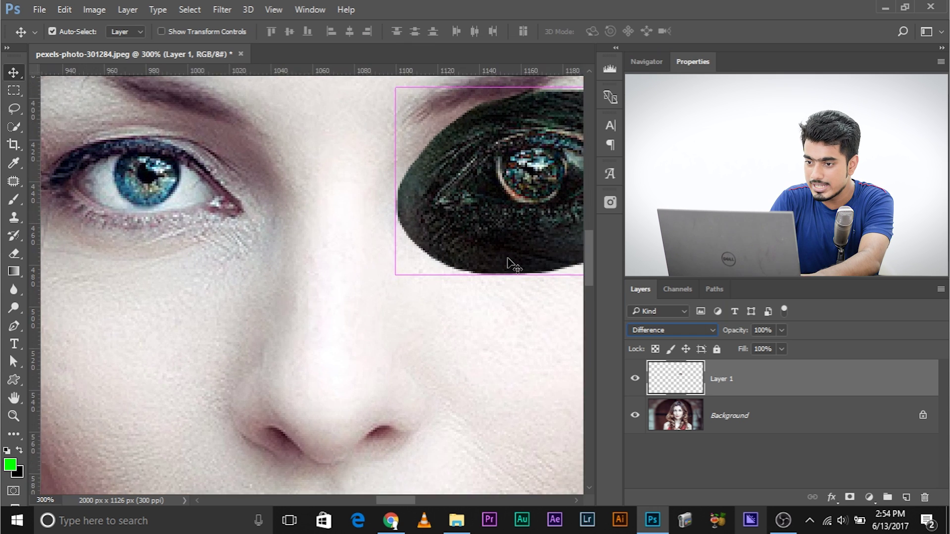
pyautogui.moveTo(505, 254); pyautogui.dragTo(146, 366)
pyautogui.moveTo(221, 310)
pyautogui.mouseDown()
pyautogui.moveTo(198, 297)
pyautogui.moveTo(223, 310)
pyautogui.mouseUp()
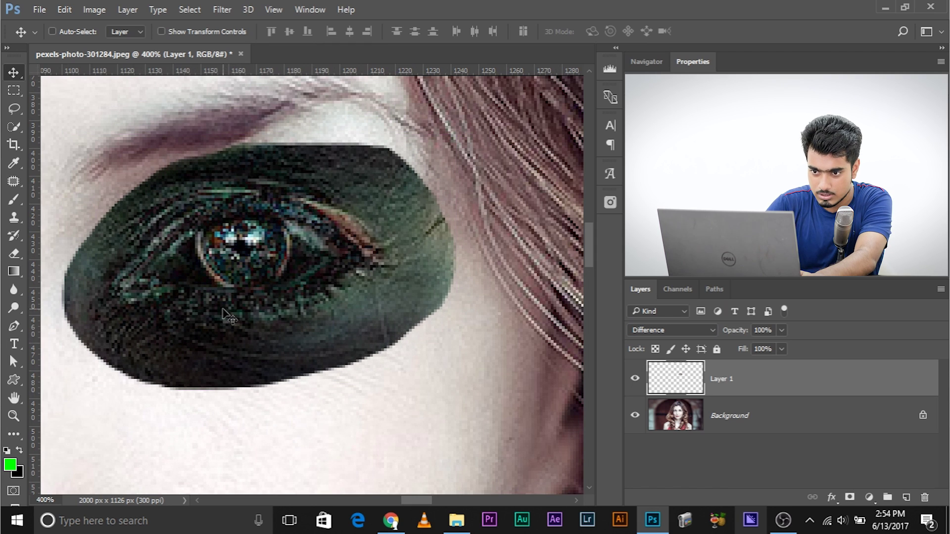
pyautogui.press('Left')
pyautogui.press('Left')
pyautogui.press('Left')
pyautogui.press('Left')
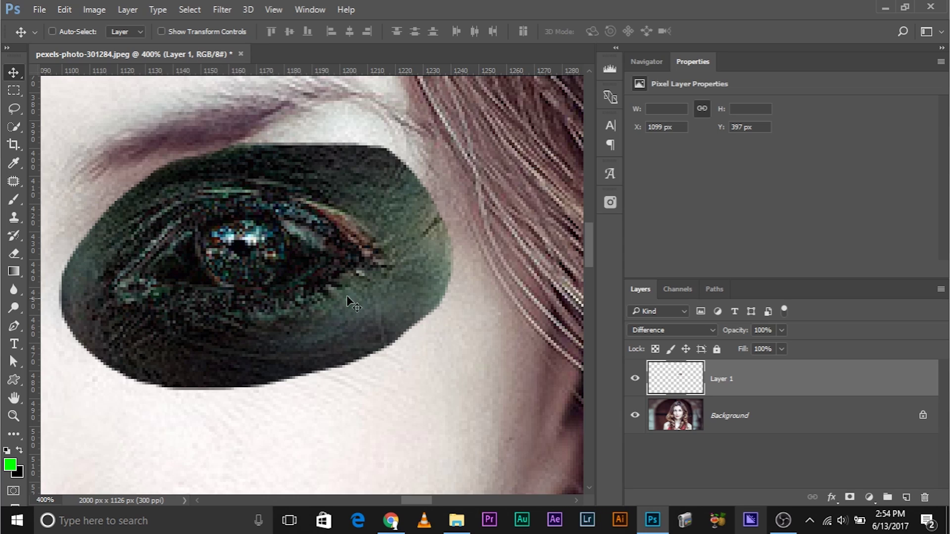
# Return Layer 1 to Normal blending and zoom back out to 200% on the right eye
pyautogui.click(643, 331)
pyautogui.click(657, 61)
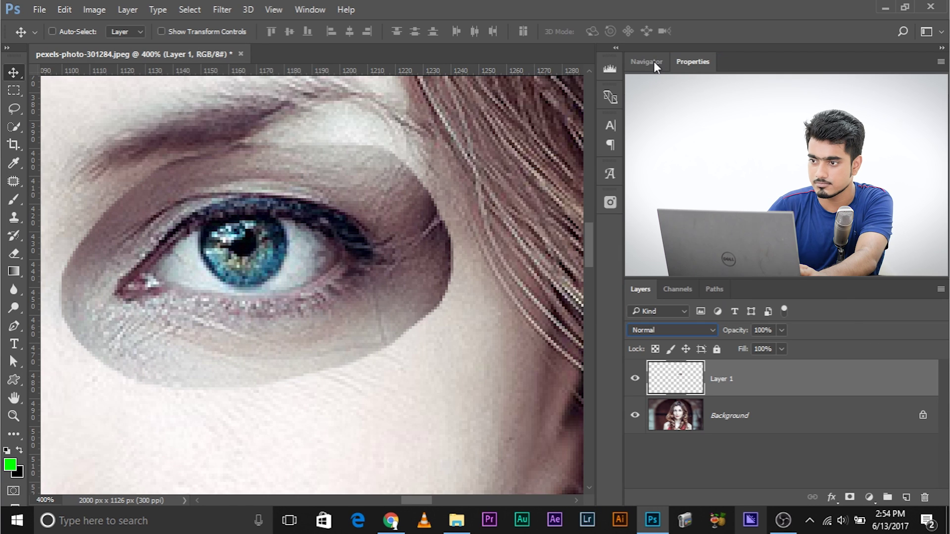
pyautogui.hotkey('ctrl', '-')
pyautogui.hotkey('ctrl', '-')
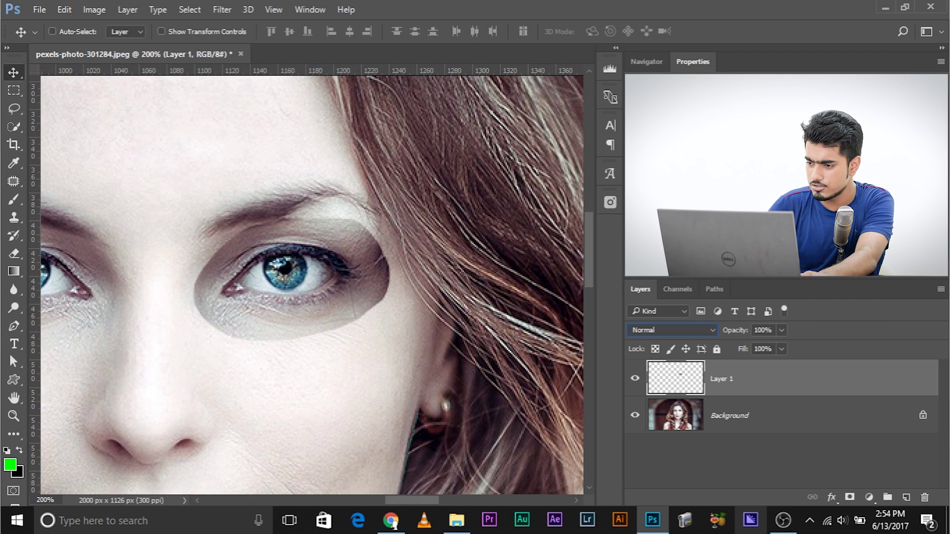
pyautogui.moveTo(248, 312); pyautogui.dragTo(300, 292)
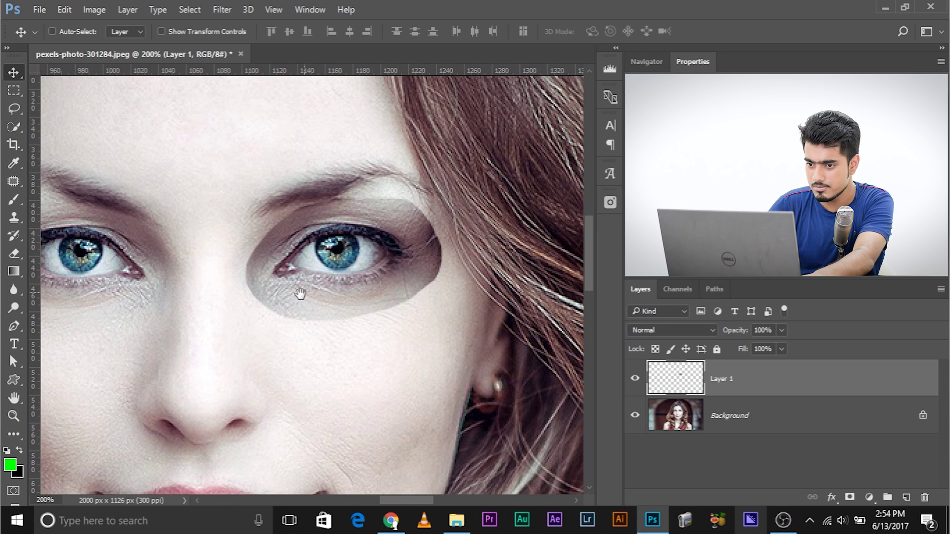
# Add a layer mask to Layer 1 and set up a small black brush
pyautogui.click(849, 498)
pyautogui.click(13, 199)
pyautogui.press('x')
pyautogui.keyDown('alt'); pyautogui.rightClick(244, 346); pyautogui.keyUp('alt')
pyautogui.moveTo(244, 345)
pyautogui.mouseDown()
pyautogui.moveTo(229, 343)
pyautogui.moveTo(223, 368)
pyautogui.moveTo(234, 321)
pyautogui.mouseUp()
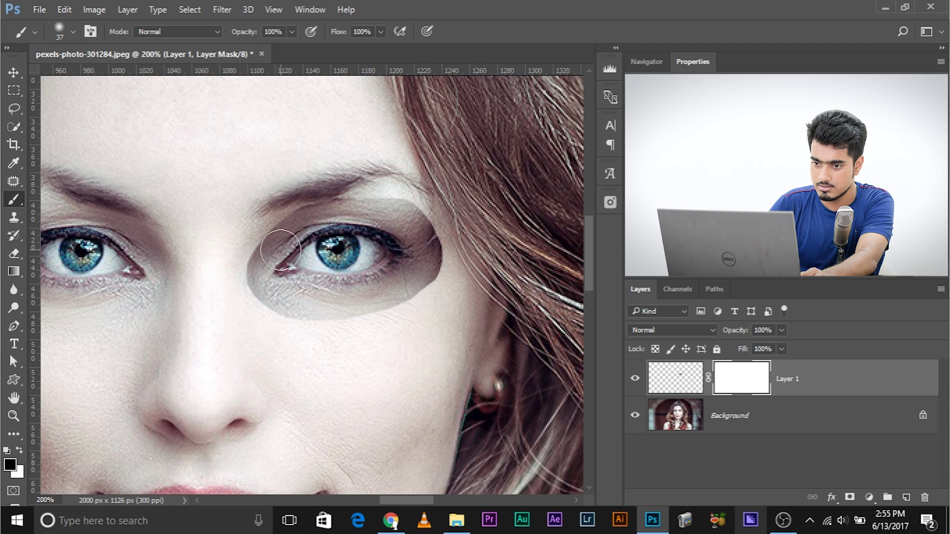
# Paint away the patch's hard edges around the eye, toggling Layer 1 to compare with the original
pyautogui.moveTo(340, 313)
pyautogui.mouseDown()
pyautogui.moveTo(434, 275)
pyautogui.moveTo(433, 231)
pyautogui.moveTo(382, 207)
pyautogui.mouseUp()
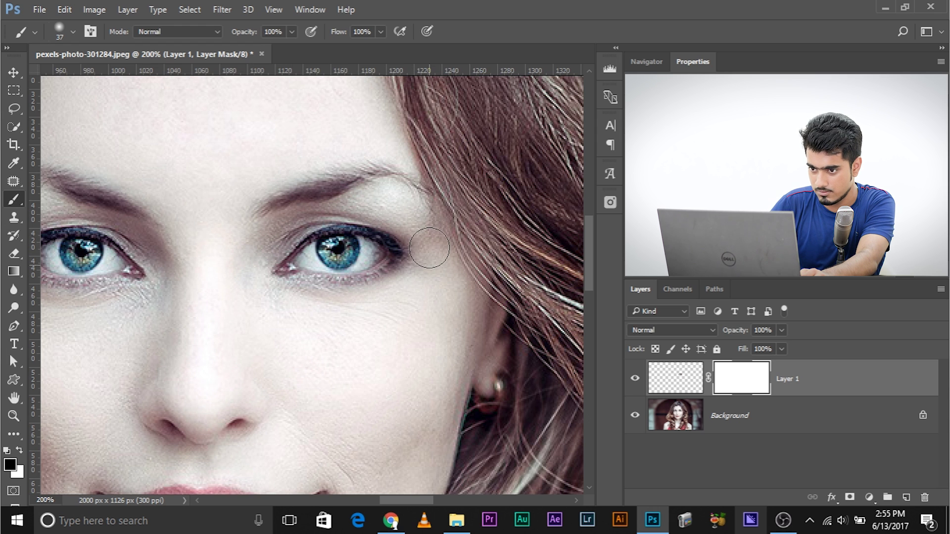
pyautogui.click(635, 378)
pyautogui.click(638, 381)
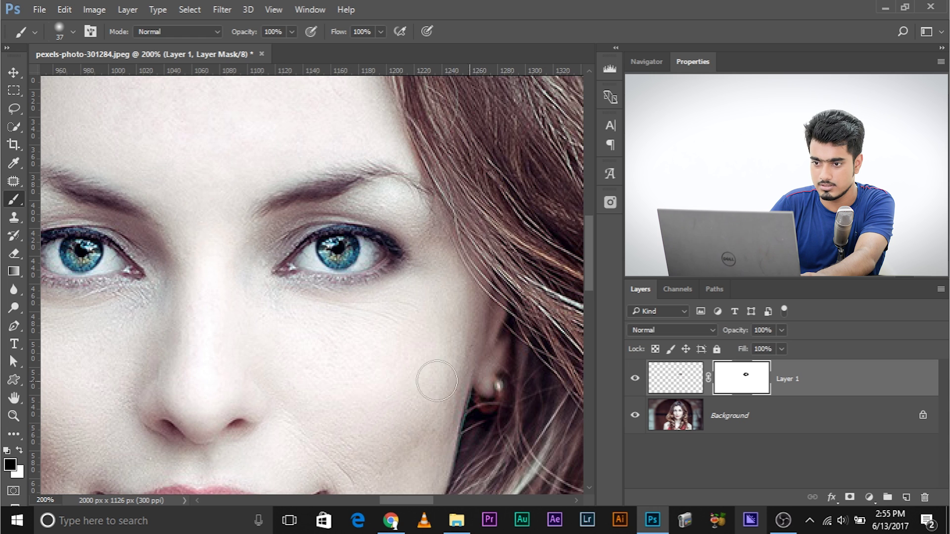
pyautogui.moveTo(203, 309); pyautogui.dragTo(343, 339)
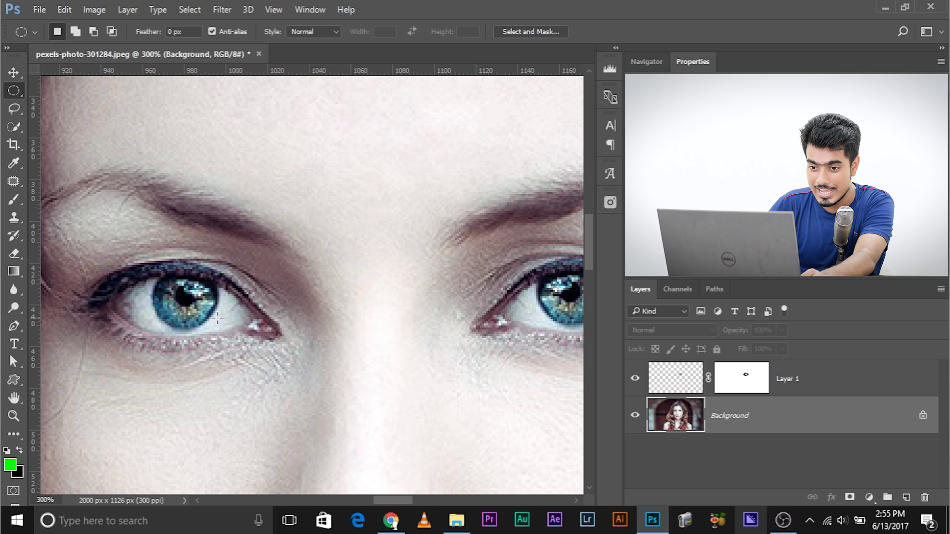
# Copy the left iris with an elliptical selection onto a new Layer 2 above Layer 1
pyautogui.moveTo(156, 268); pyautogui.dragTo(216, 327)
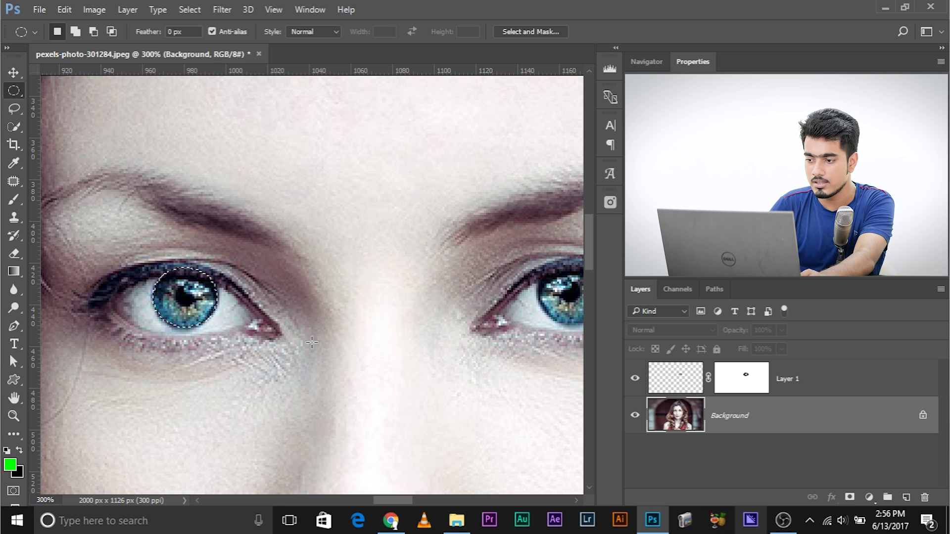
pyautogui.hotkey('ctrl', 'j')
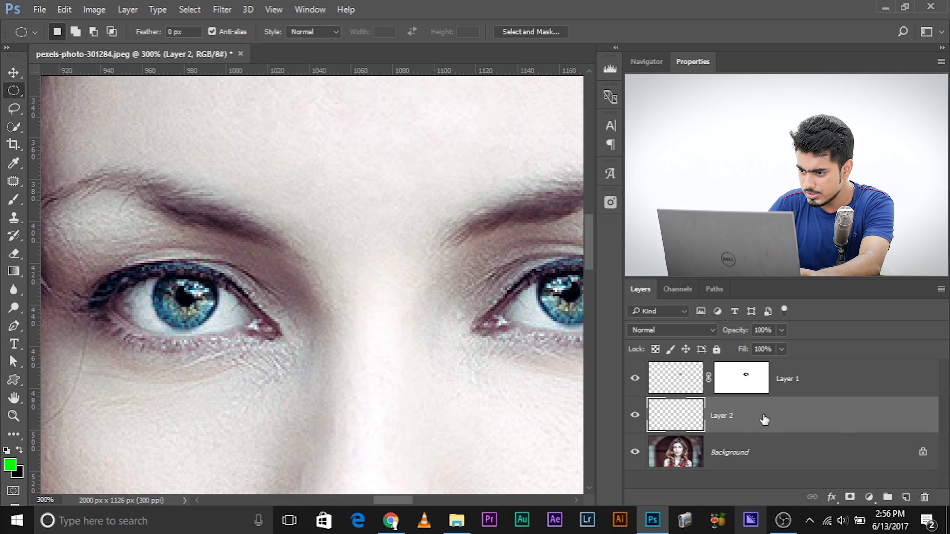
pyautogui.moveTo(764, 420); pyautogui.dragTo(762, 371)
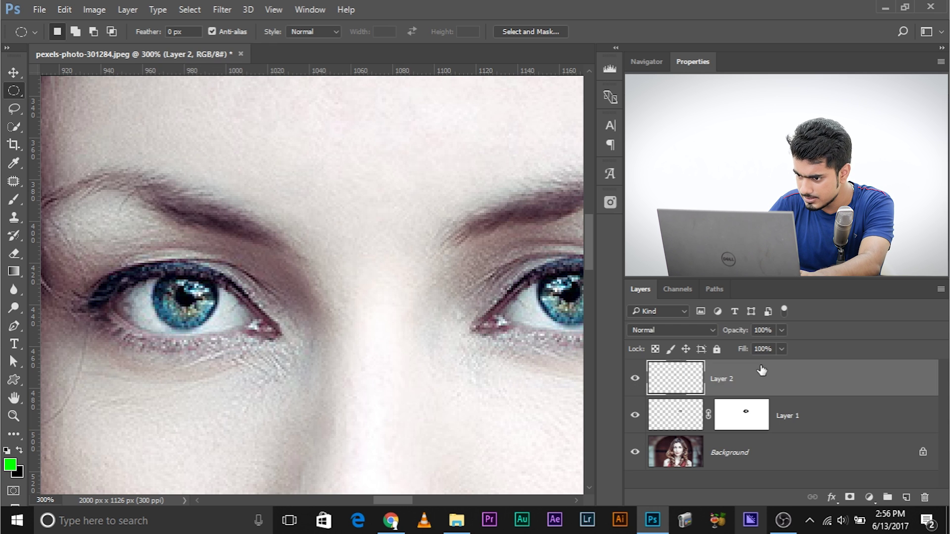
# Move the iris copy into place over the right eye's iris
pyautogui.click(14, 73)
pyautogui.moveTo(185, 297); pyautogui.dragTo(434, 277)
pyautogui.moveTo(482, 393); pyautogui.dragTo(346, 394)
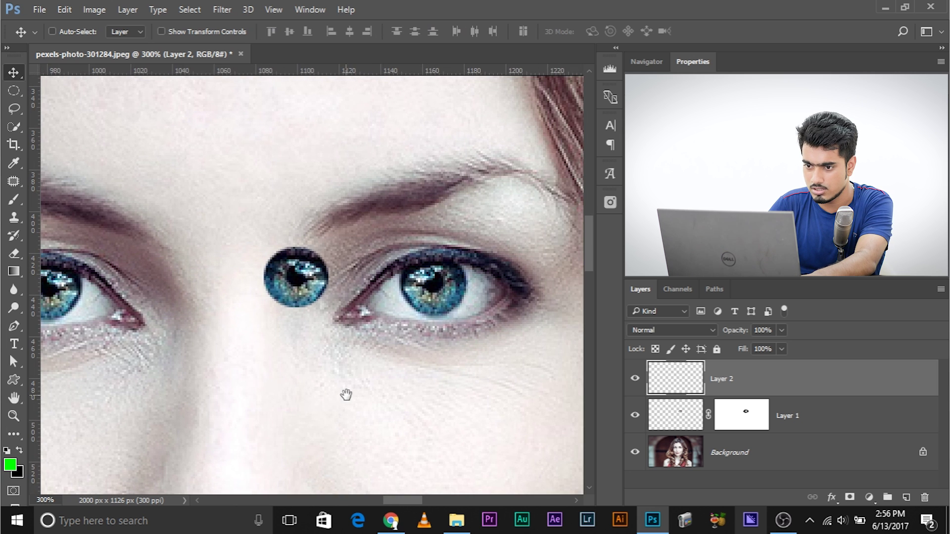
pyautogui.moveTo(296, 283); pyautogui.dragTo(435, 290)
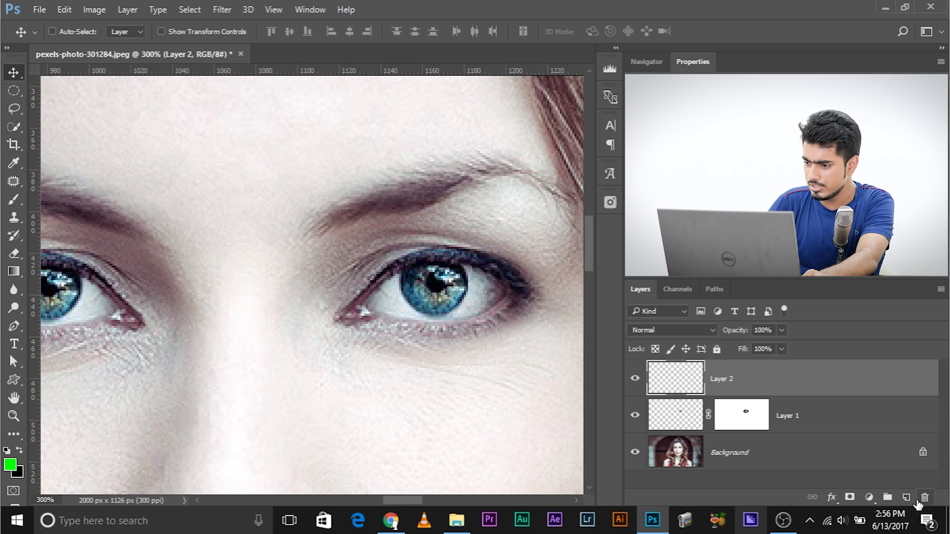
pyautogui.click(849, 497)
pyautogui.click(14, 199)
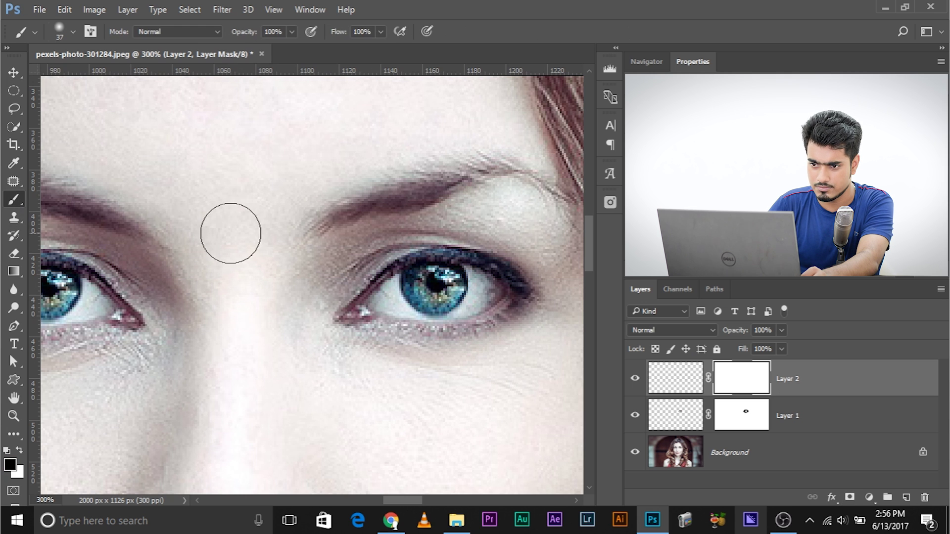
pyautogui.keyDown('alt'); pyautogui.rightClick(229, 229); pyautogui.keyUp('alt')
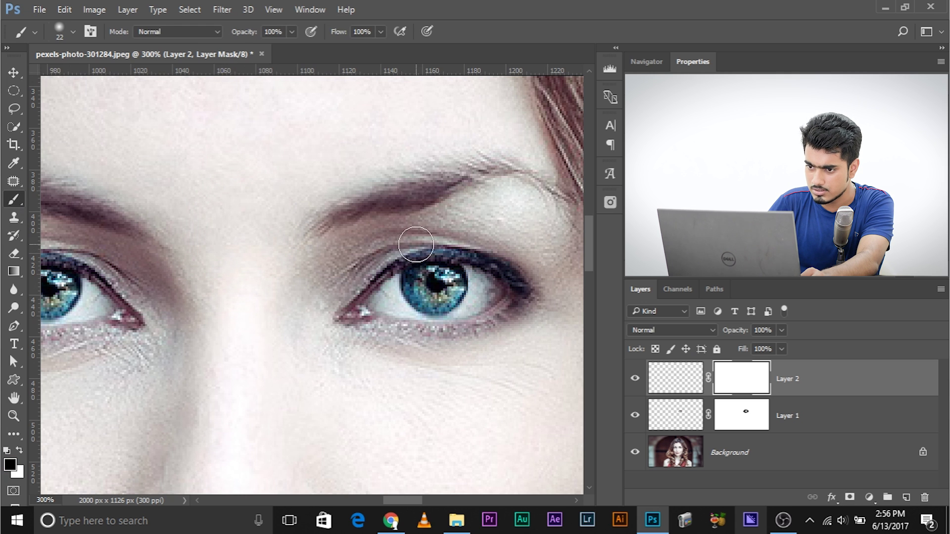
pyautogui.moveTo(451, 334); pyautogui.dragTo(472, 292)
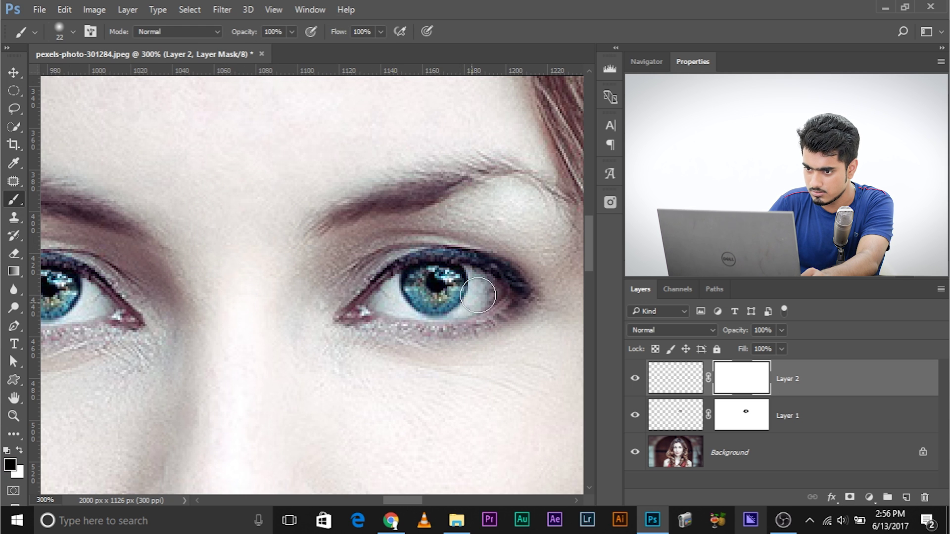
pyautogui.scroll(-2, 326, 252)
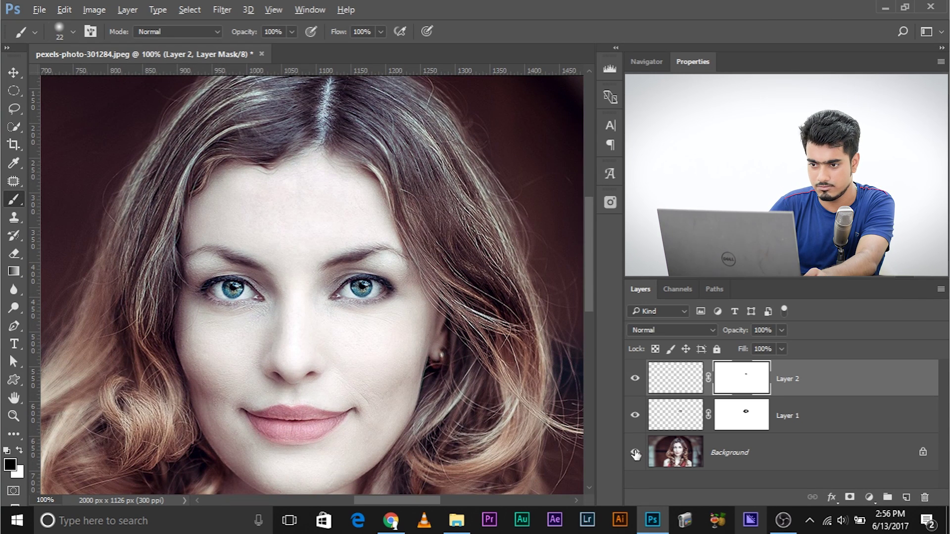
pyautogui.keyDown('alt'); pyautogui.click(635, 452); pyautogui.keyUp('alt')
pyautogui.keyDown('alt'); pyautogui.click(635, 452); pyautogui.keyUp('alt')
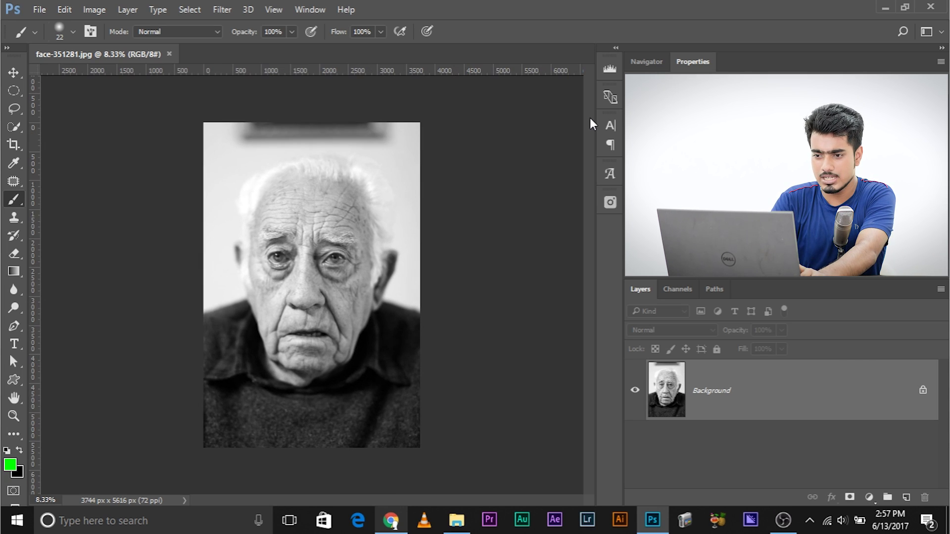
# Duplicate the old man's photo layer and set the copy to Difference blending
pyautogui.hotkey('ctrl', 'j')
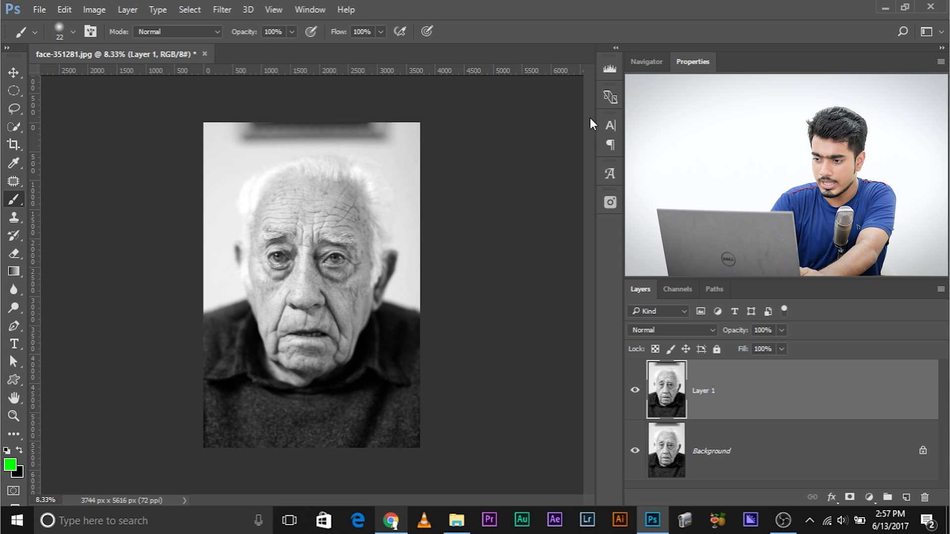
pyautogui.click(655, 330)
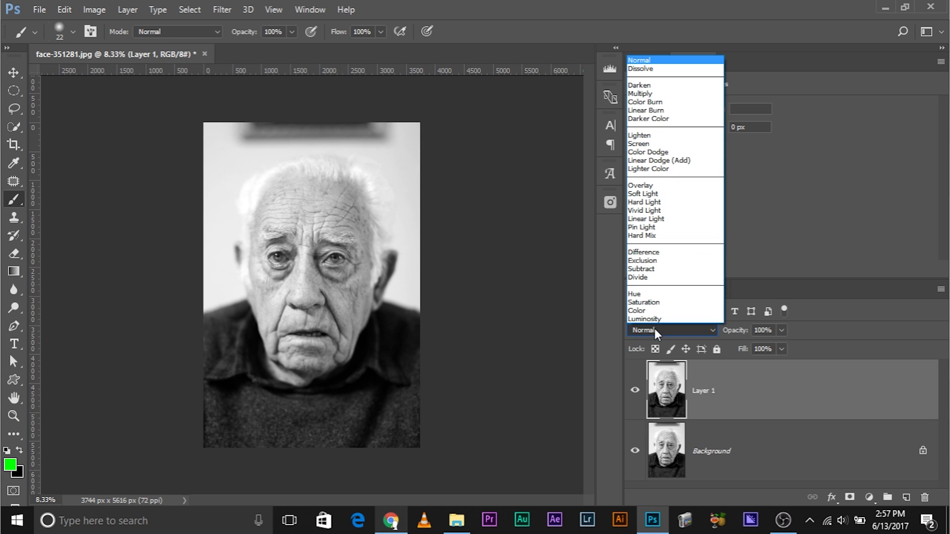
pyautogui.click(643, 253)
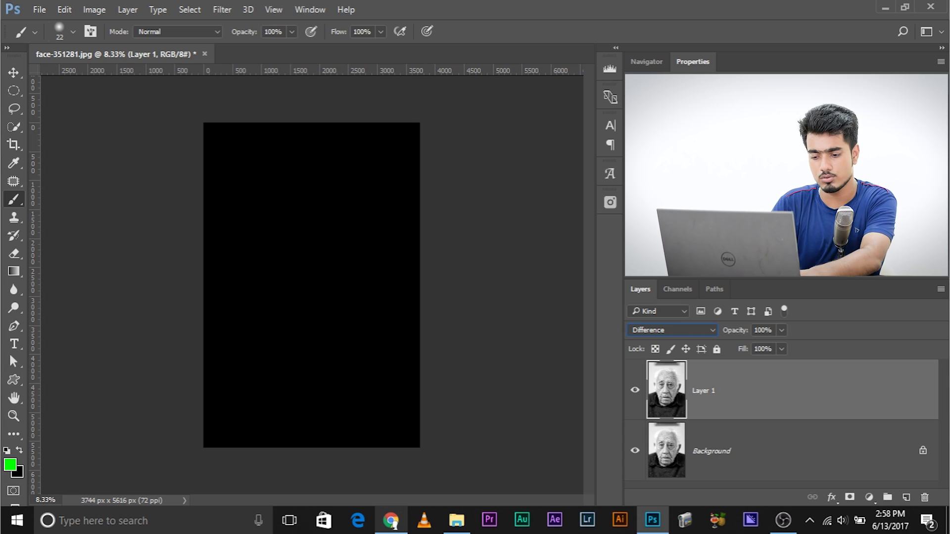
# Nudge the transformed copy right, left, up and down to reveal the face edges, then realign it
pyautogui.hotkey('ctrl', 't')
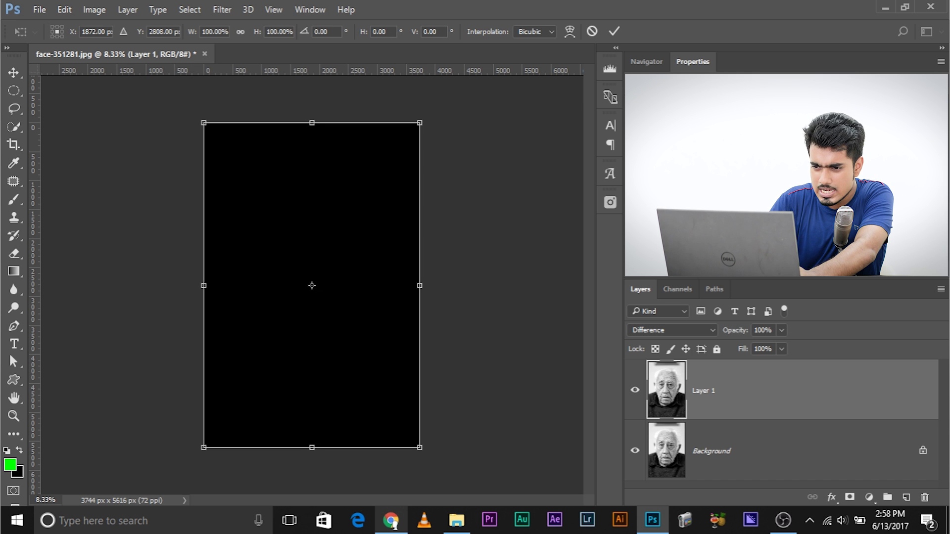
pyautogui.press('Right')
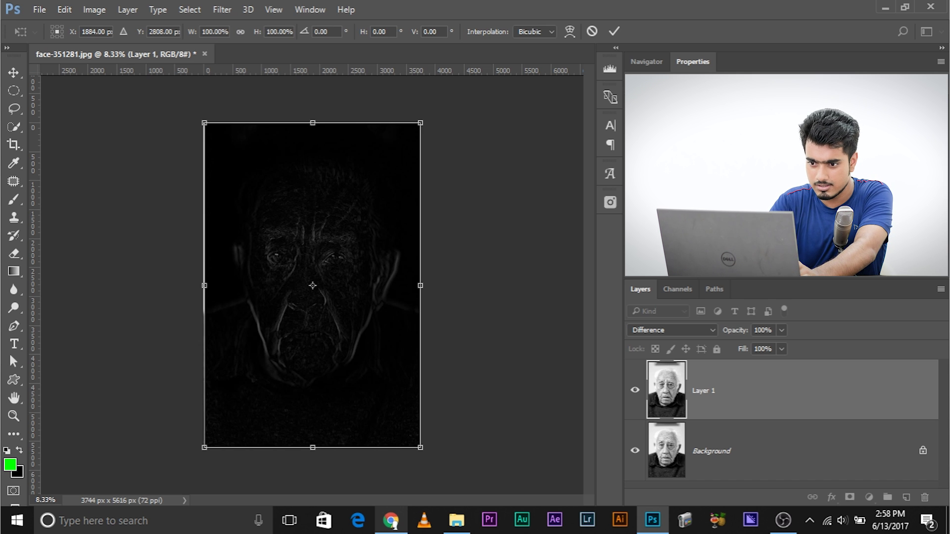
pyautogui.hotkey('ctrl', '+')
pyautogui.hotkey('ctrl', '+')
pyautogui.hotkey('ctrl', '+')
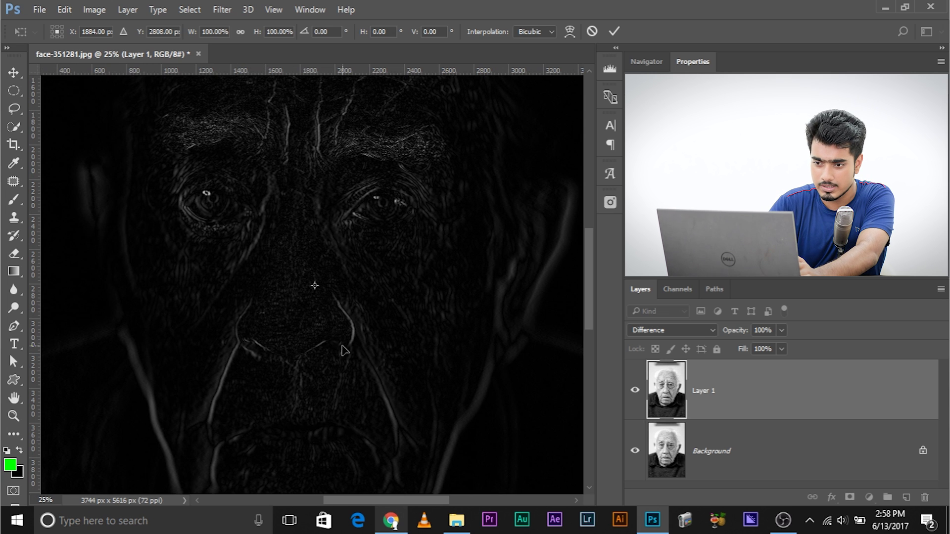
pyautogui.press('Left')
pyautogui.press('Left')
pyautogui.press('Left')
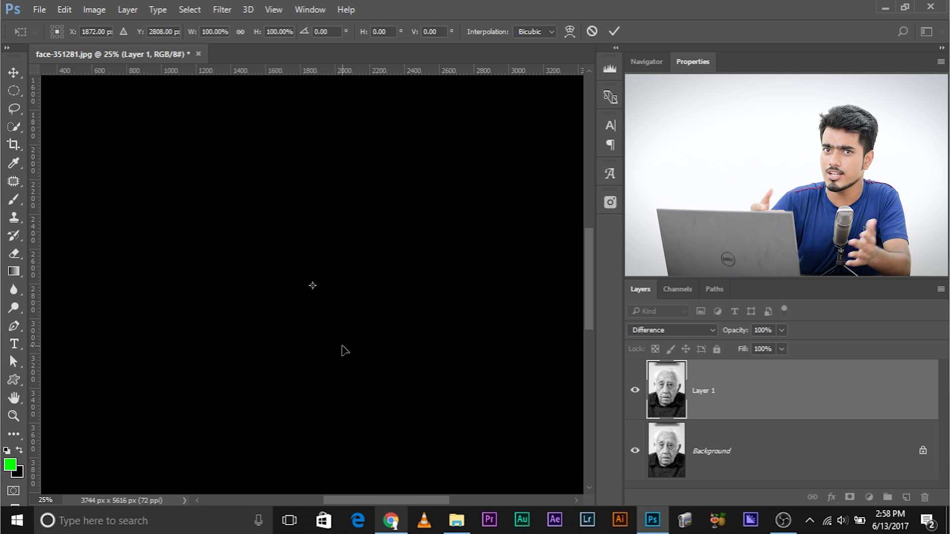
pyautogui.press('Left')
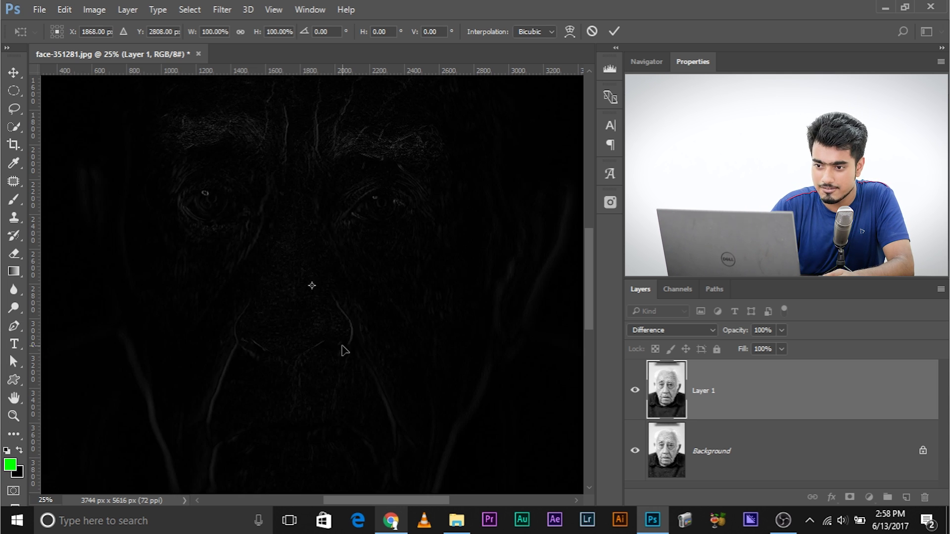
pyautogui.press('Right')
pyautogui.press('Up')
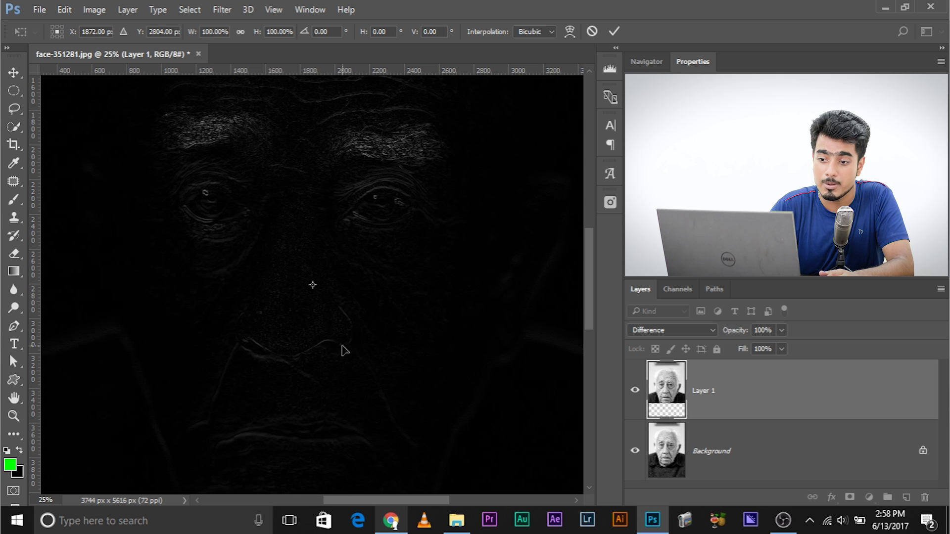
pyautogui.press('Down')
pyautogui.press('Up')
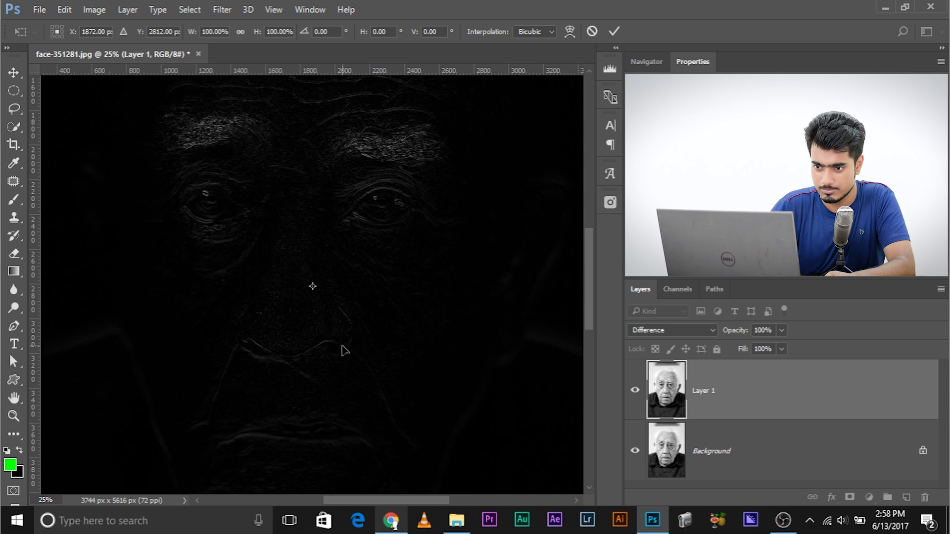
pyautogui.press('Down')
pyautogui.hotkey('ctrl', '-')
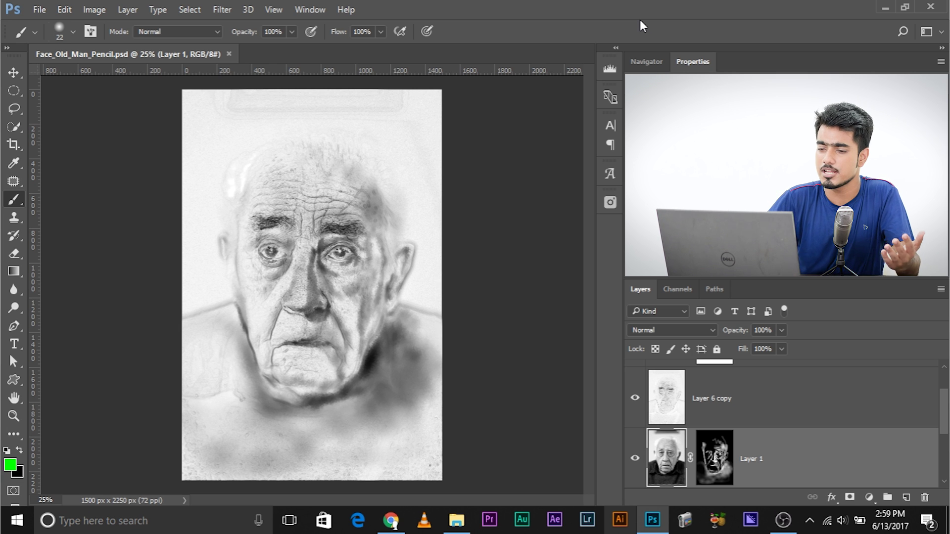
# Zoom in to inspect the pencil sketch's detail, then zoom back out to the whole portrait
pyautogui.hotkey('ctrl', '+')
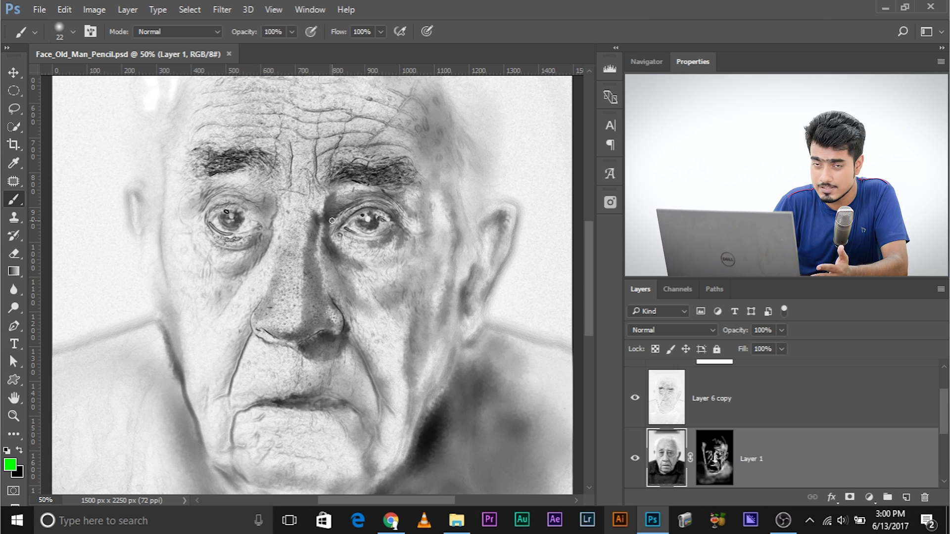
pyautogui.hotkey('ctrl', '-')
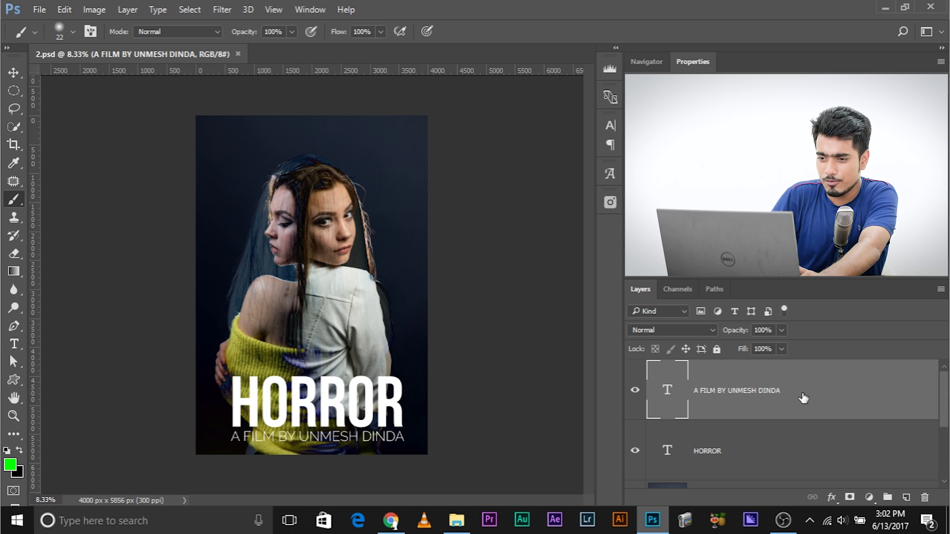
# Hide the credit subtitle and HORROR title layers, then check model-2082146's Difference blend mode
pyautogui.click(635, 390)
pyautogui.click(634, 450)
pyautogui.scroll(-2, 638, 455)
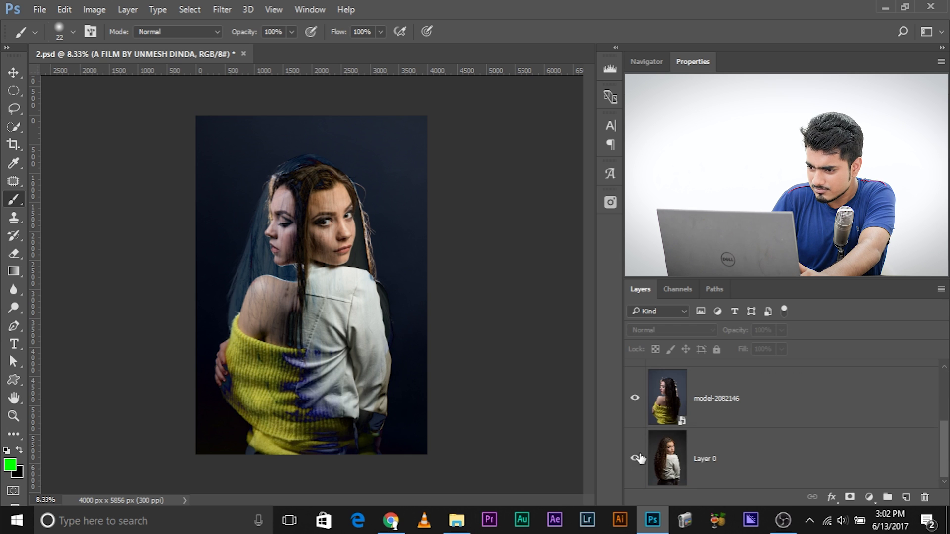
pyautogui.click(715, 399)
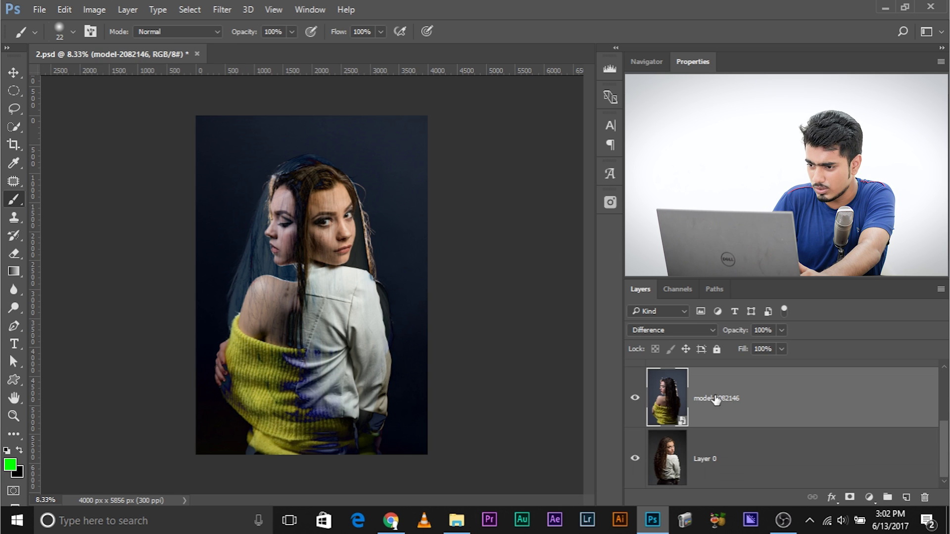
pyautogui.click(680, 330)
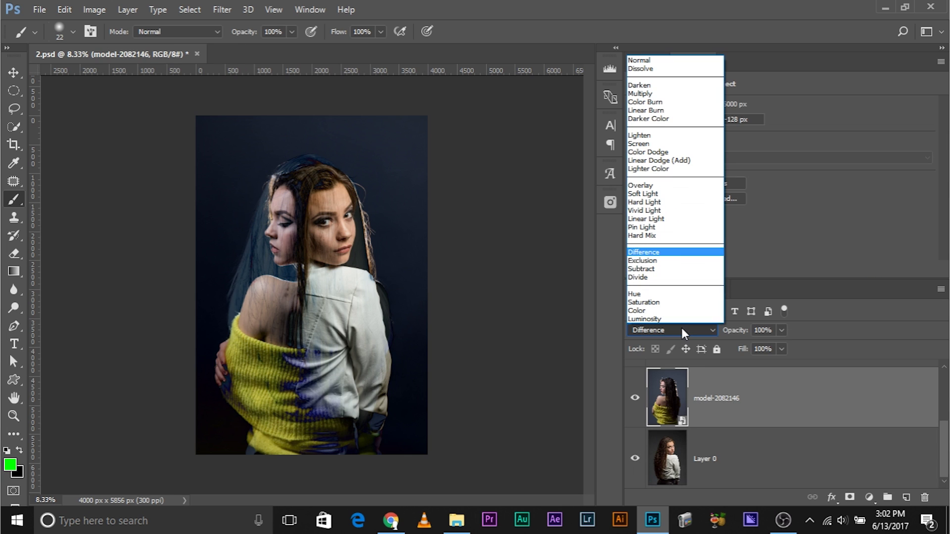
pyautogui.press('Escape')
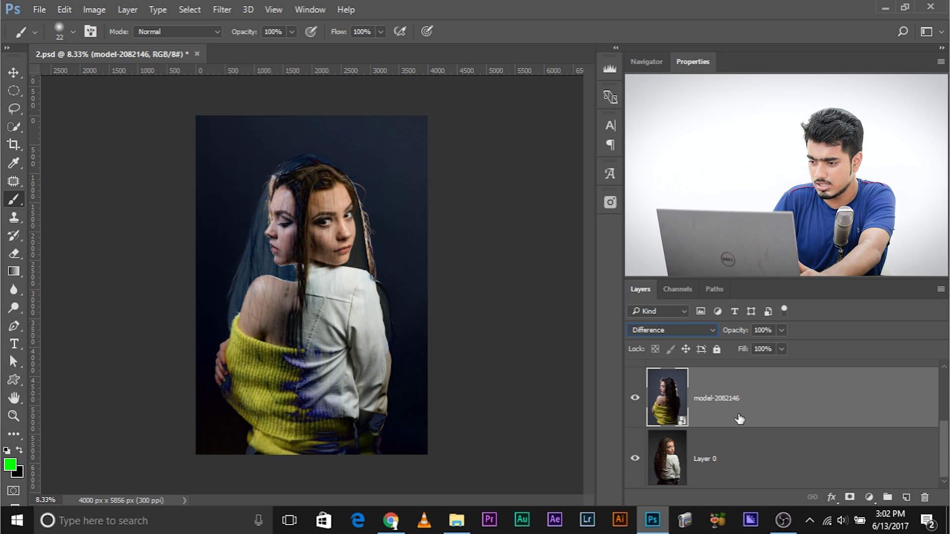
# Toggle model-2082146's visibility to compare the poster with and without the double exposure
pyautogui.click(733, 462)
pyautogui.click(793, 396)
pyautogui.click(635, 398)
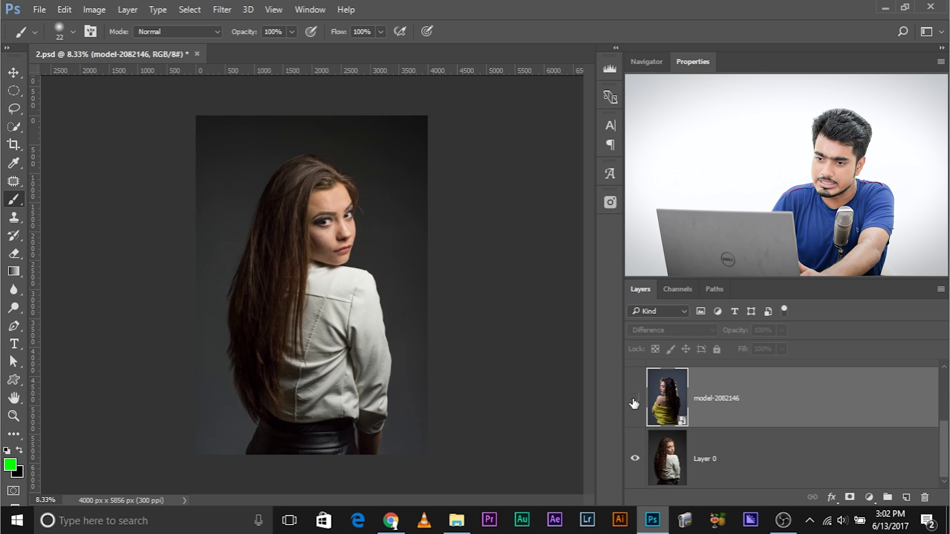
pyautogui.click(634, 398)
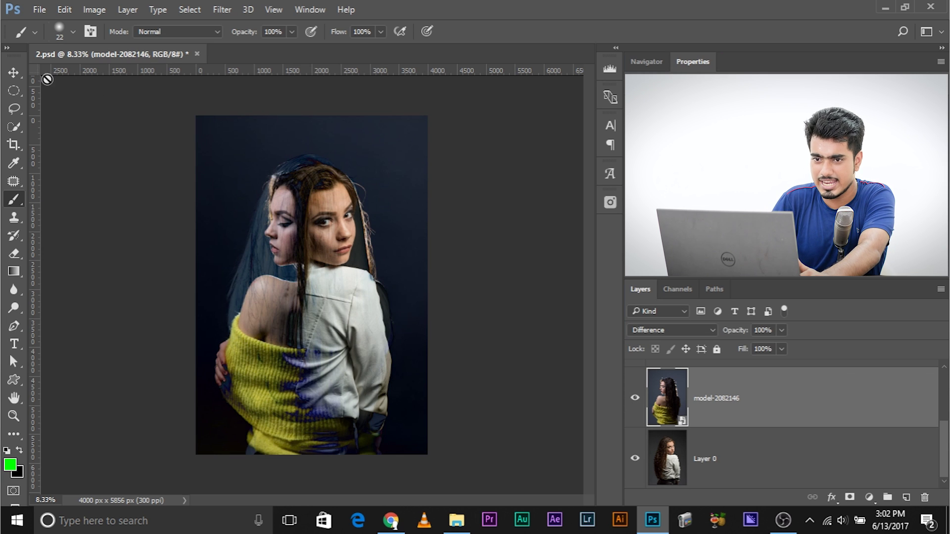
# Try shifting model-2082146 vertically with the Move tool, then show the HORROR title again
pyautogui.click(14, 72)
pyautogui.moveTo(366, 291); pyautogui.dragTo(353, 309)
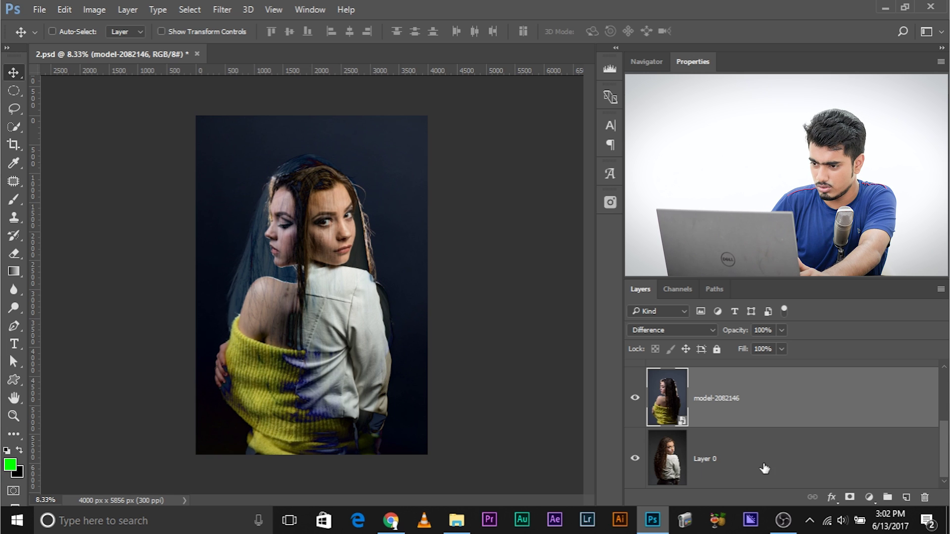
pyautogui.scroll(3, 764, 469)
pyautogui.click(635, 450)
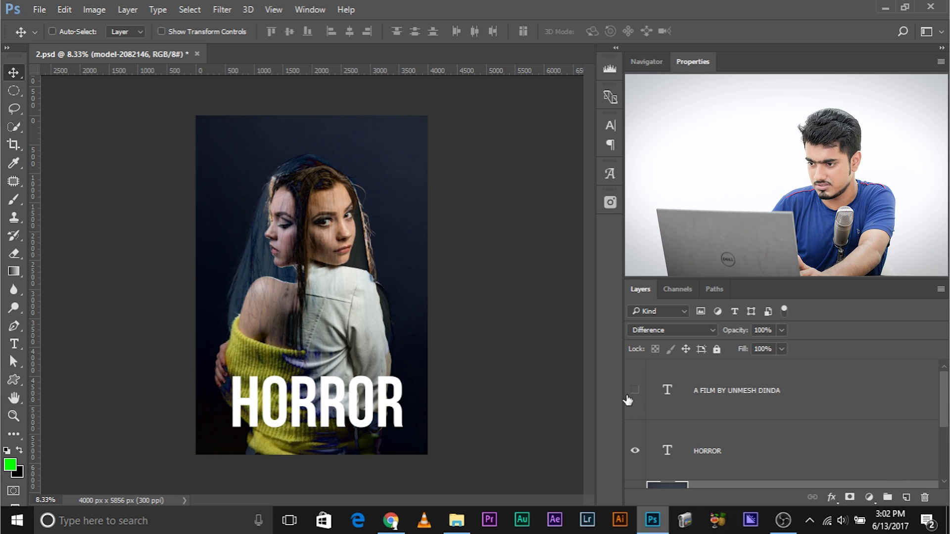